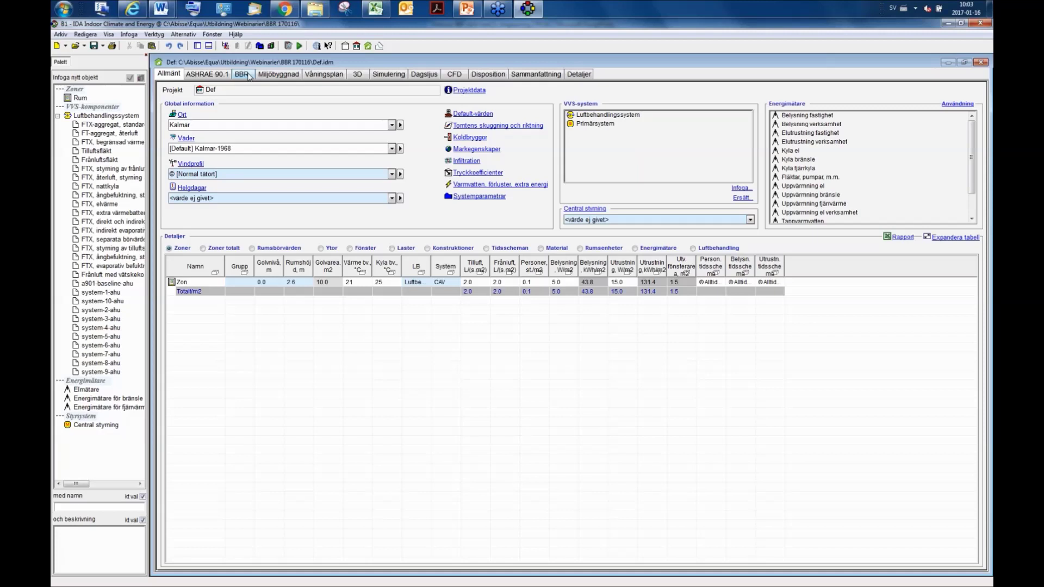
left_click(182, 35)
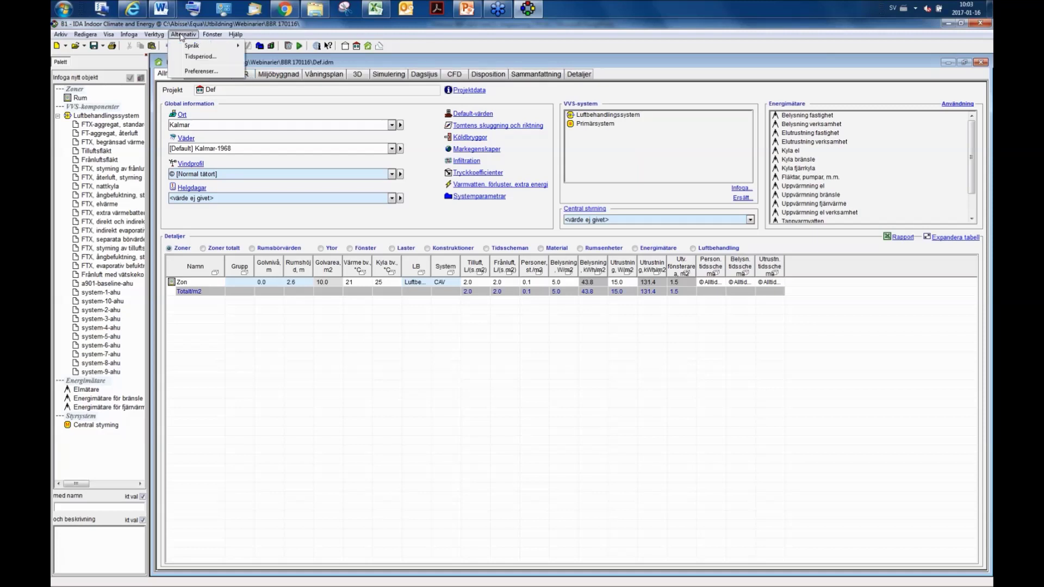
mouse_move(188, 47)
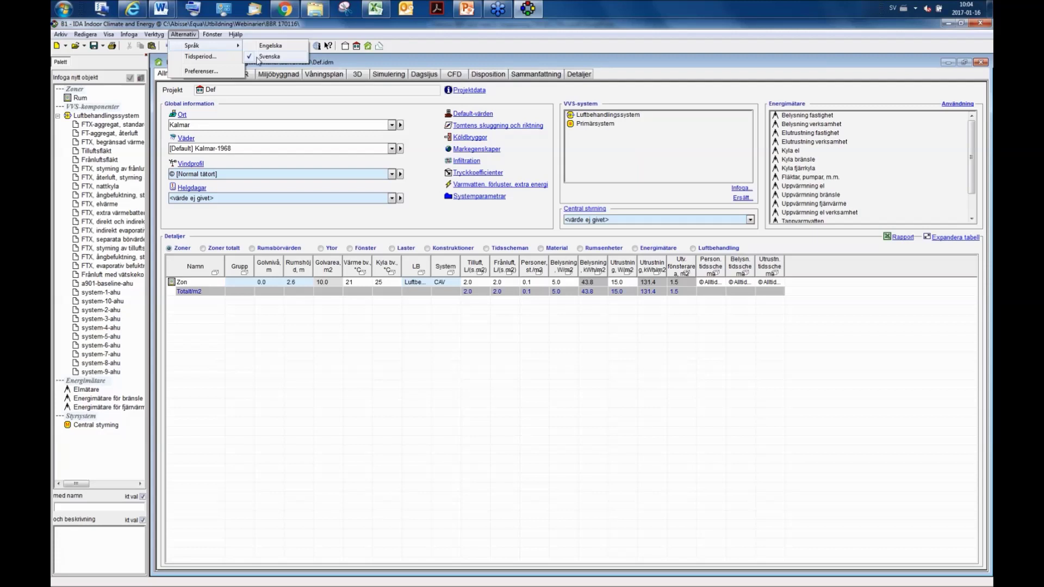
mouse_move(236, 34)
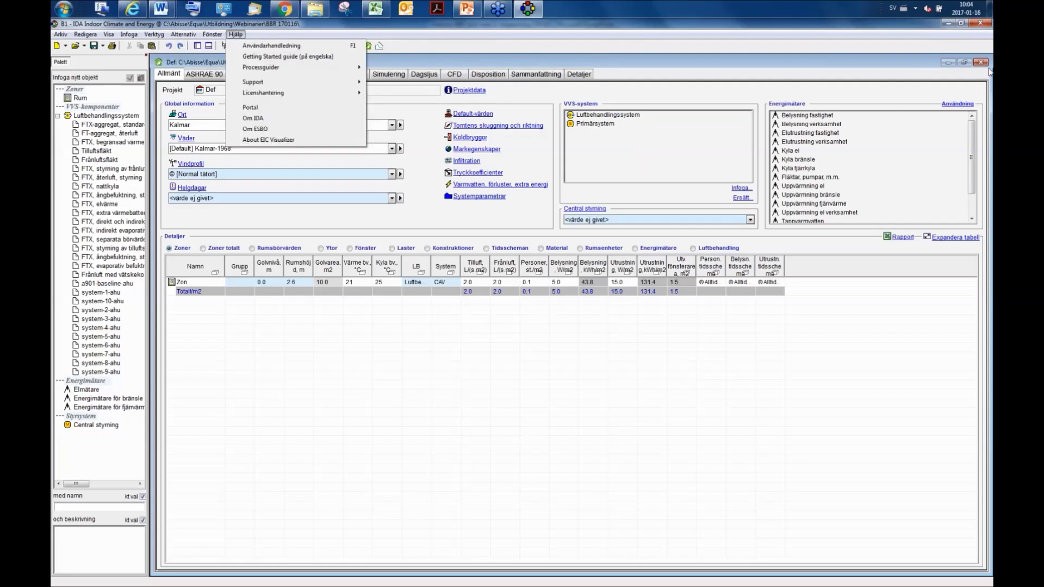
Minimize the Def building and bring up the general data of building B1
left_click(949, 63)
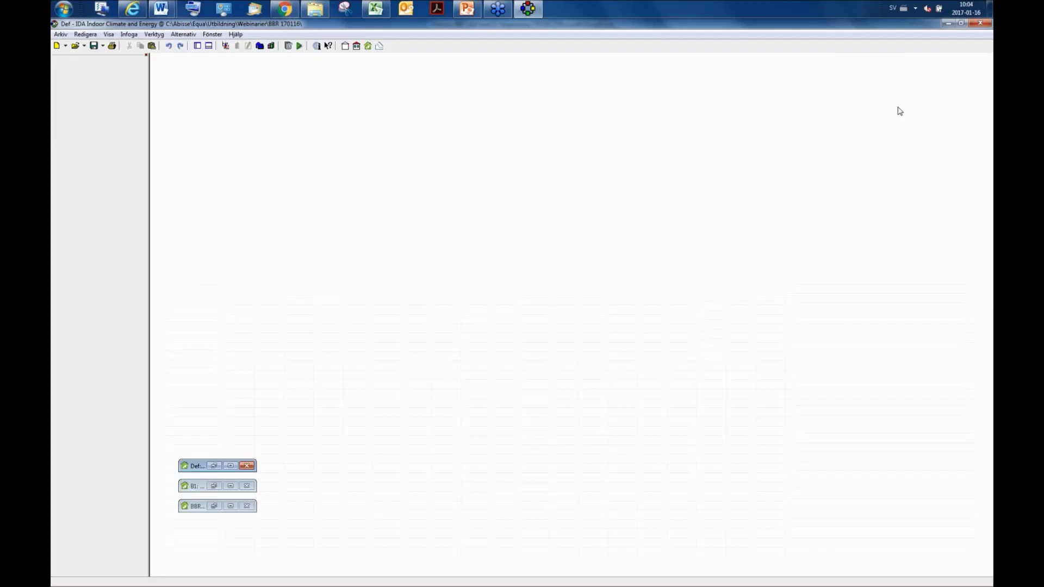
left_click(231, 487)
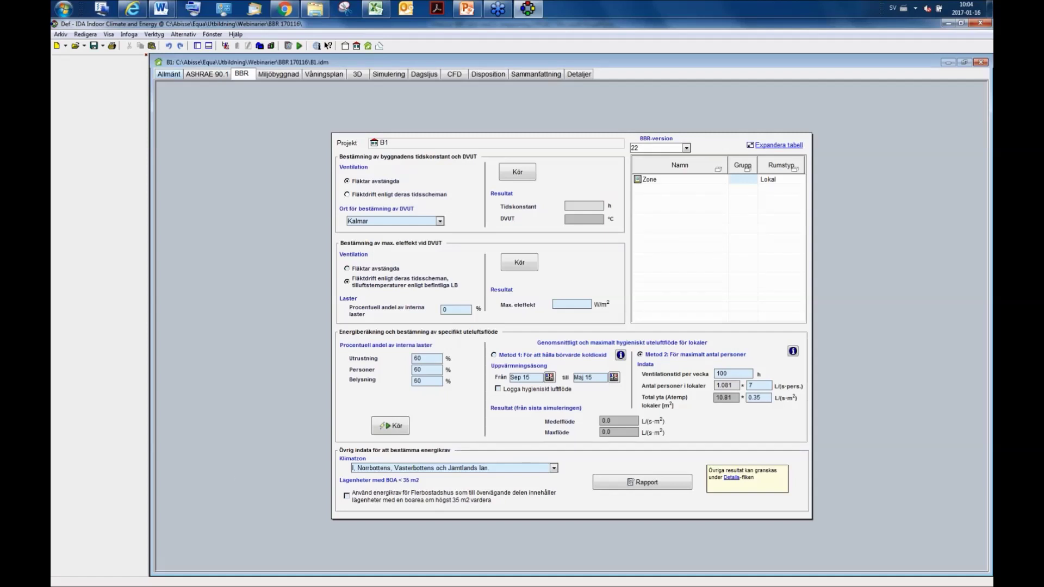
left_click(168, 78)
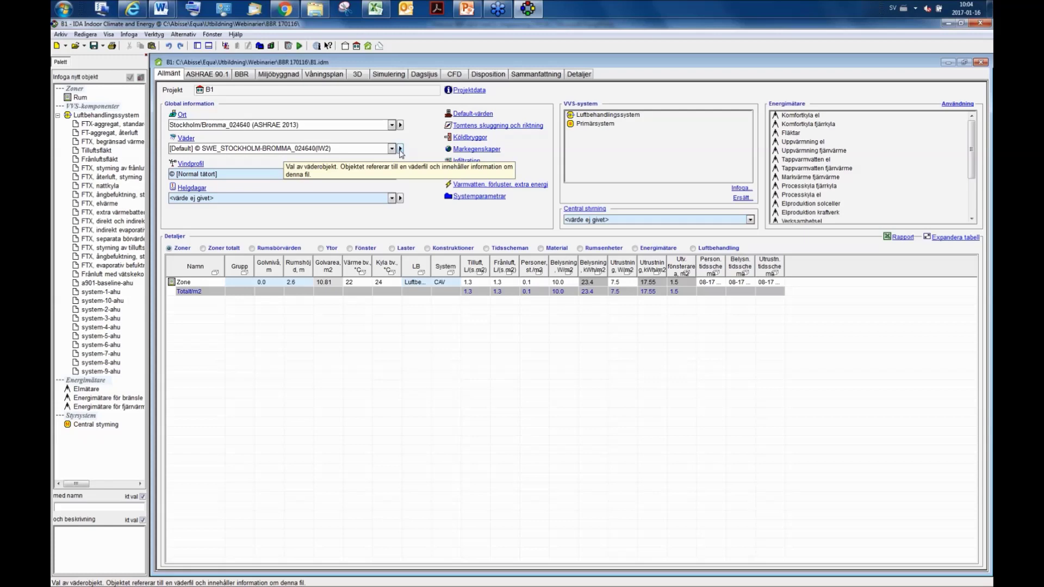
Switch to PowerPoint to show the slide with the IWEC2 and SMHI/SVEBY weather data links, and return to IDA ICE
left_click(466, 11)
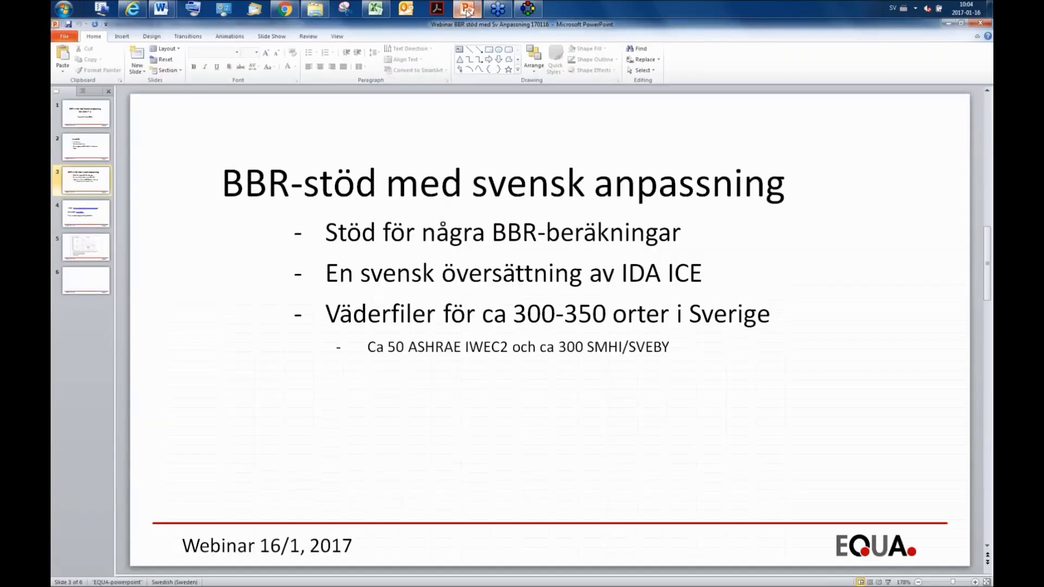
key("Page_Down")
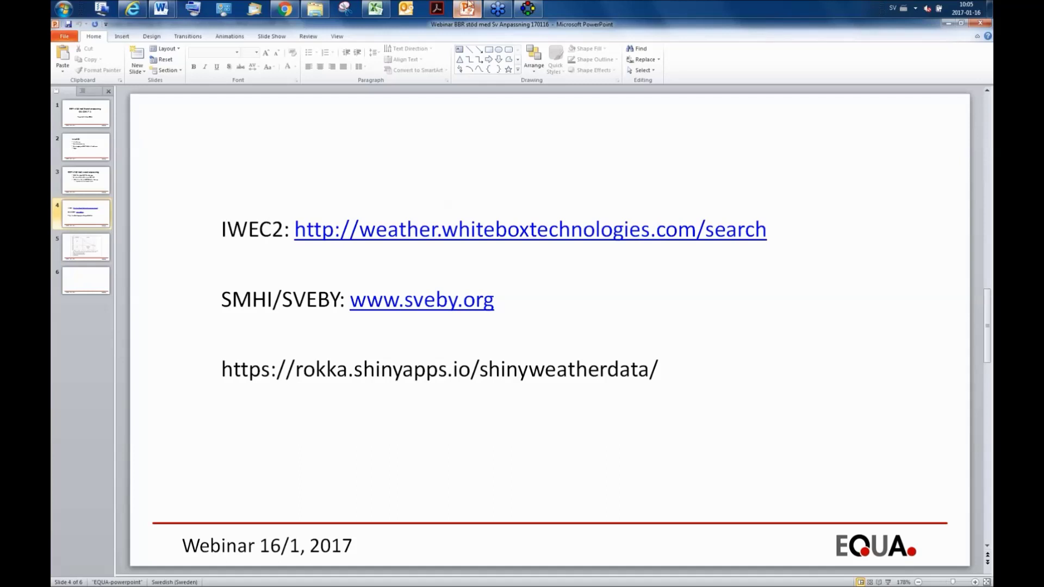
left_click(536, 10)
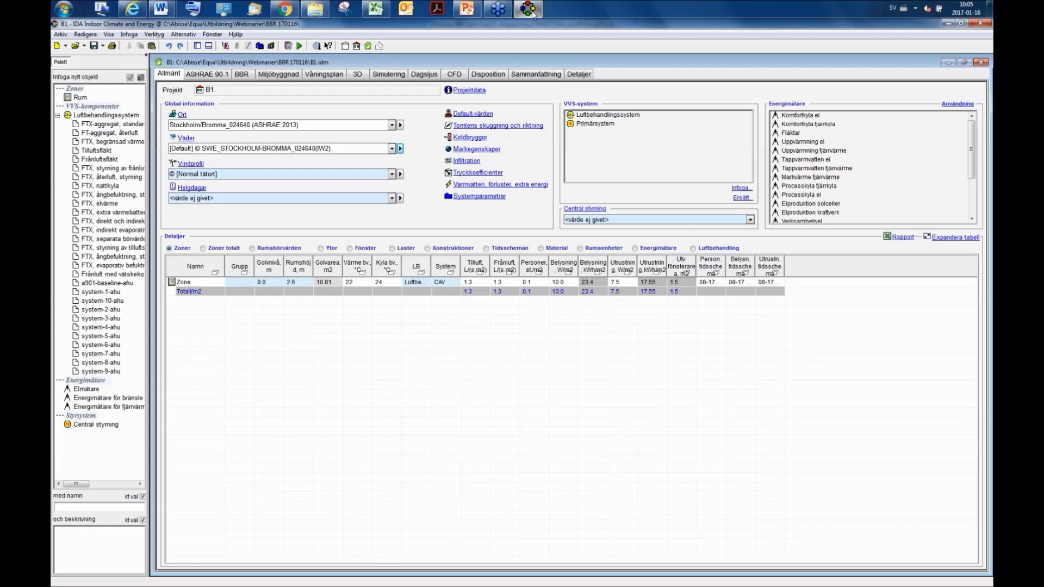
Browse the weather files available in the database, sorted by description, and close the list without choosing one
left_click(400, 148)
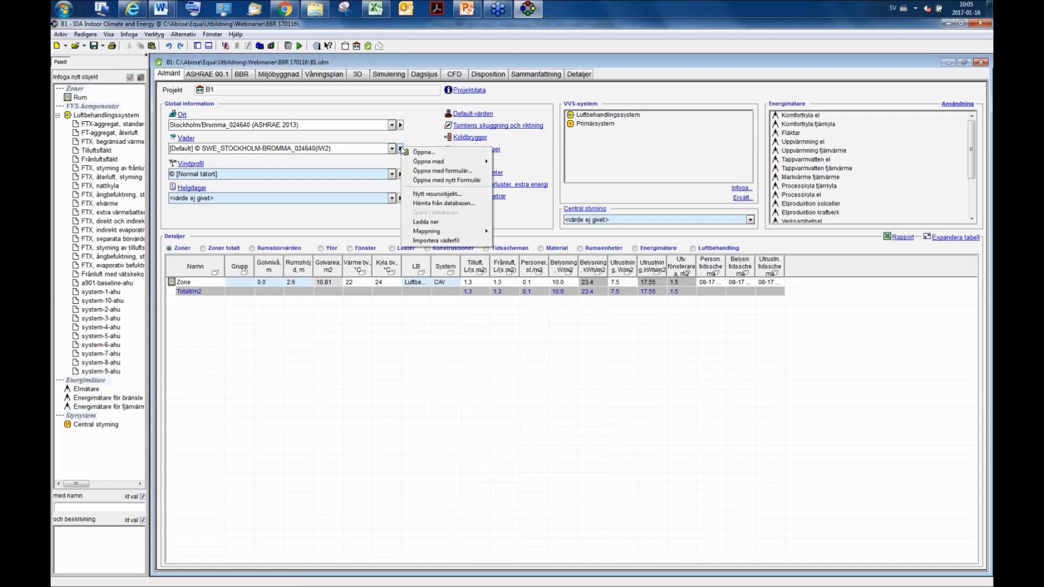
left_click(422, 203)
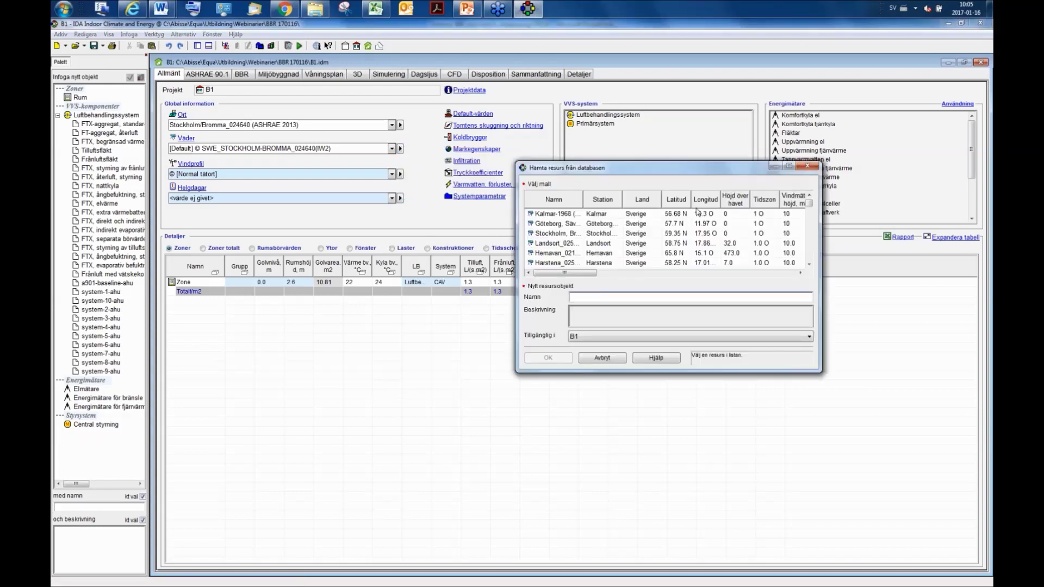
left_click(789, 166)
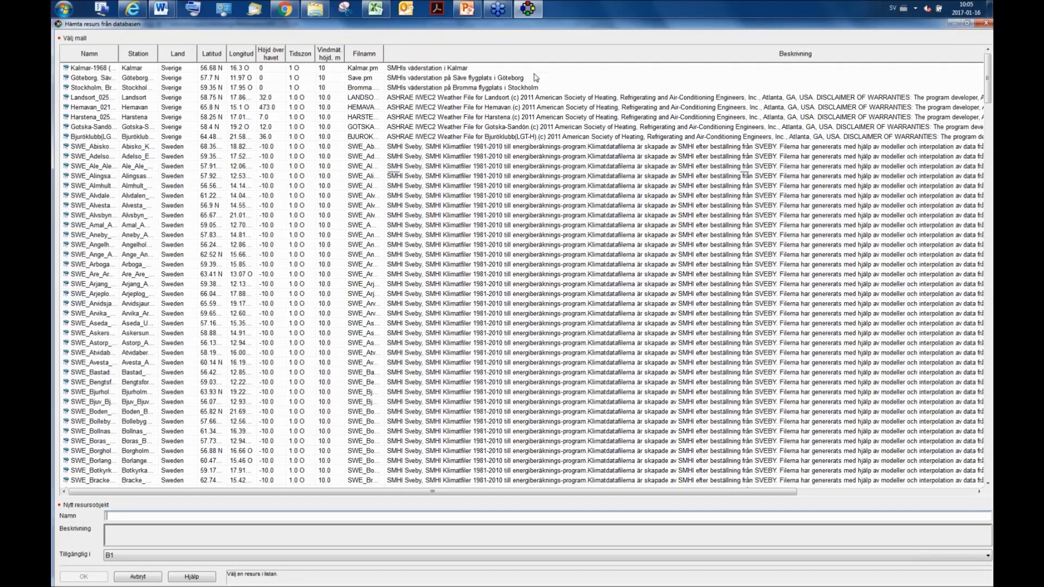
left_click(478, 58)
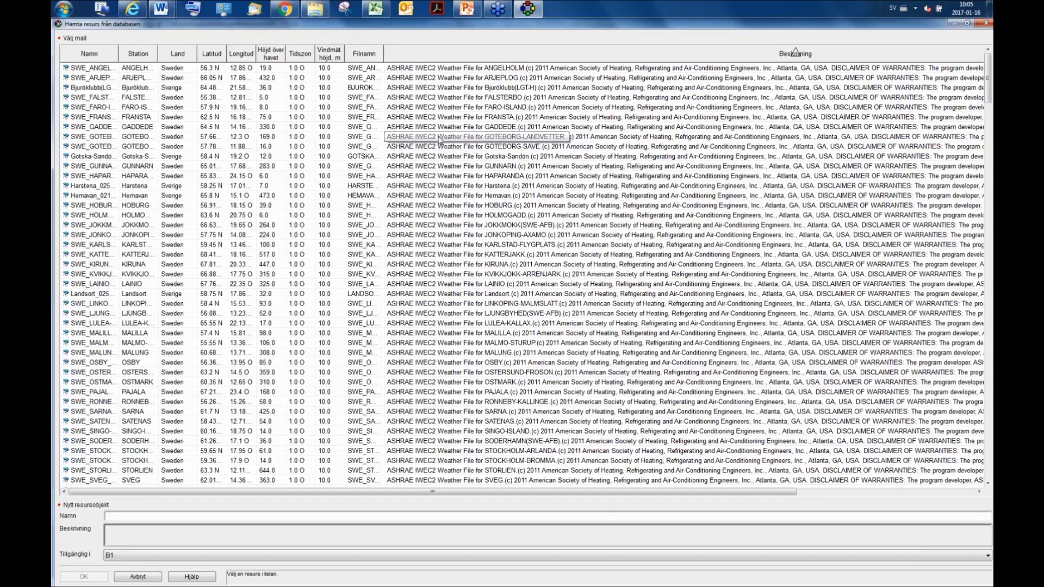
scroll(428, 179, "down", 2)
scroll(428, 180, "down", 5)
scroll(425, 335, "down", 10)
scroll(423, 335, "down", 8)
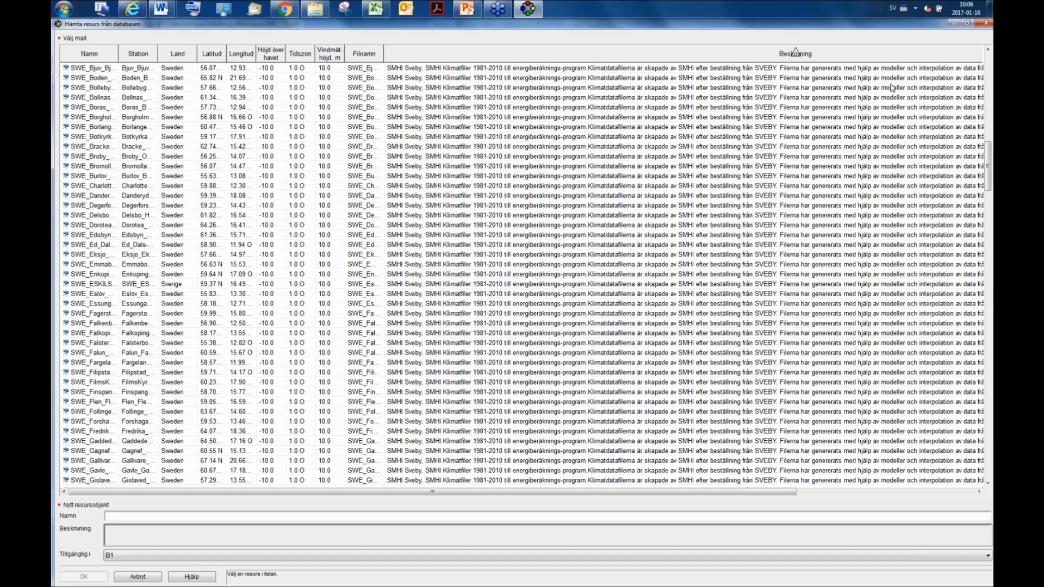
left_click(967, 23)
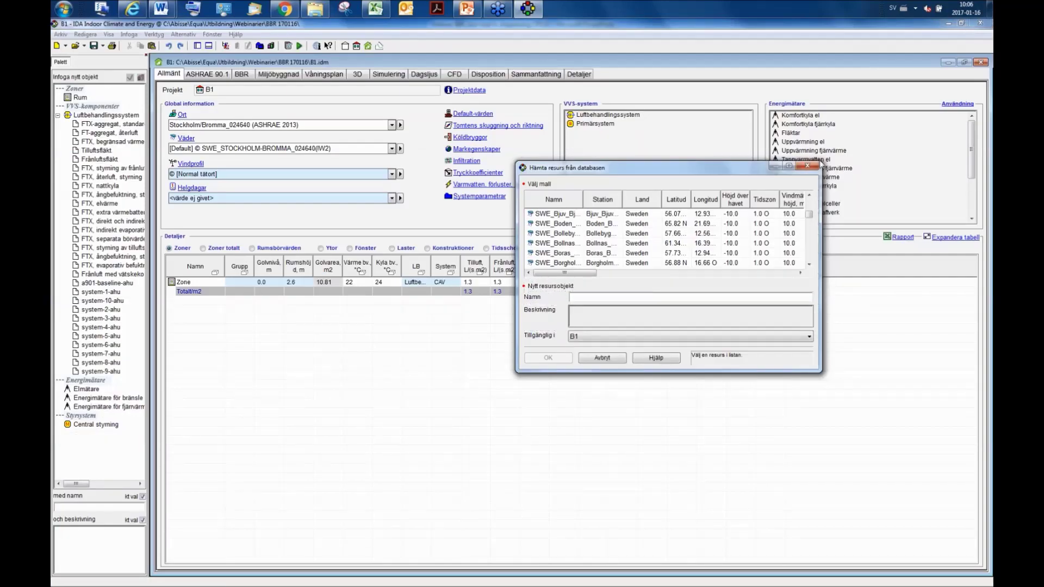
left_click(808, 166)
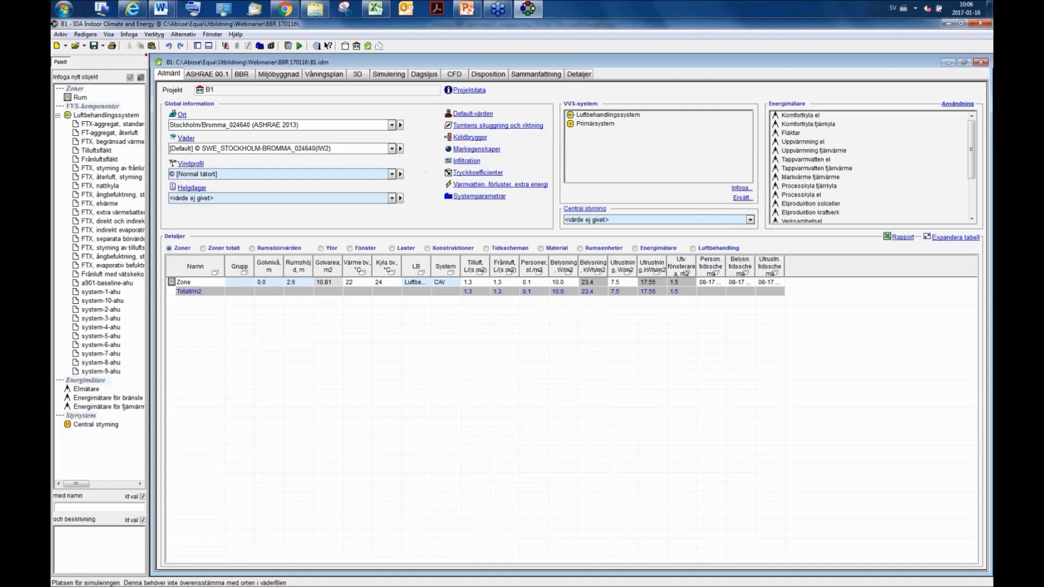
Minimize building B1 and create a new building from the BBRlokal template, with its window maximized
left_click(948, 63)
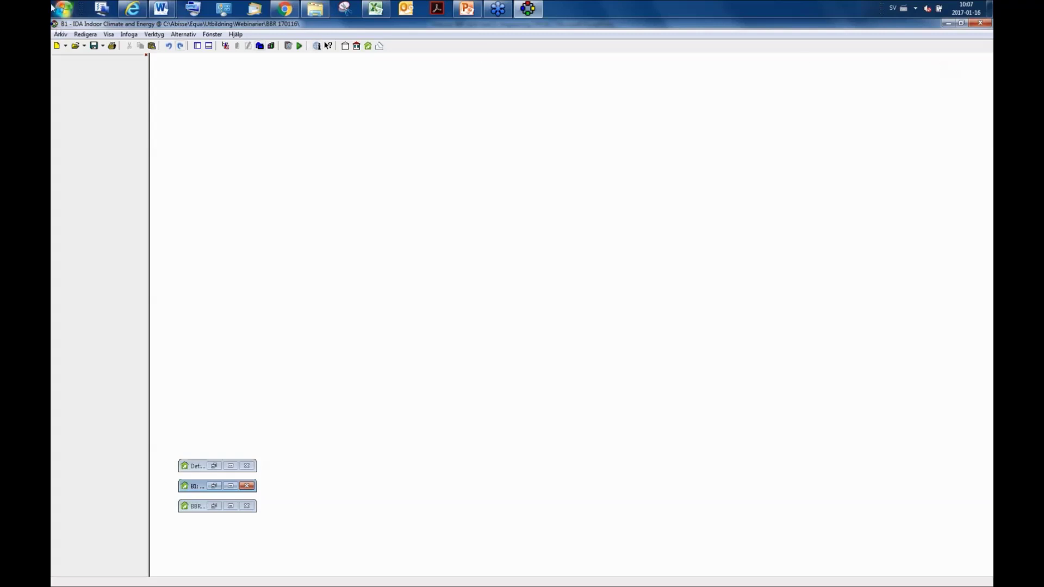
left_click(58, 35)
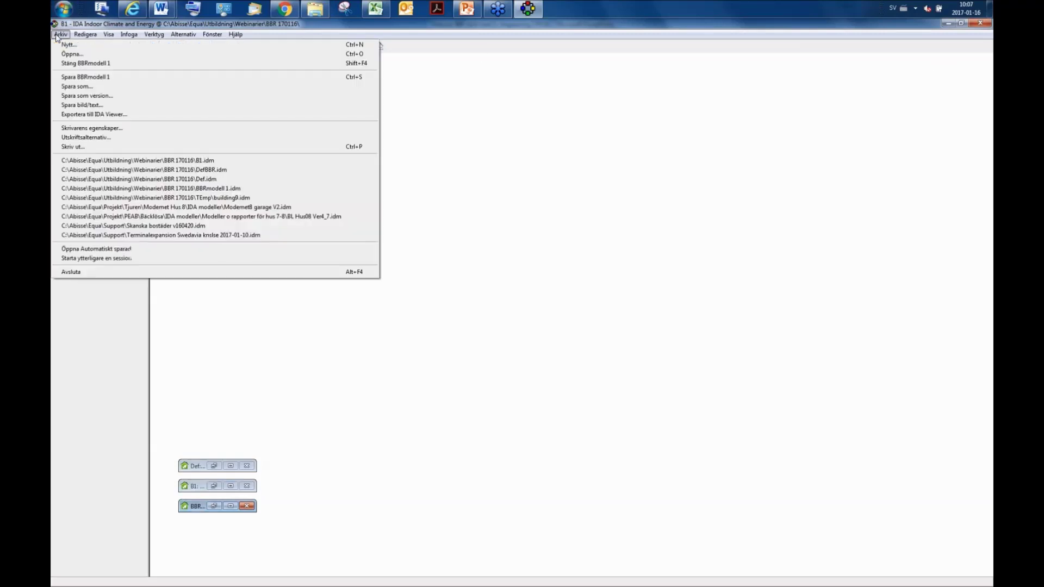
left_click(64, 47)
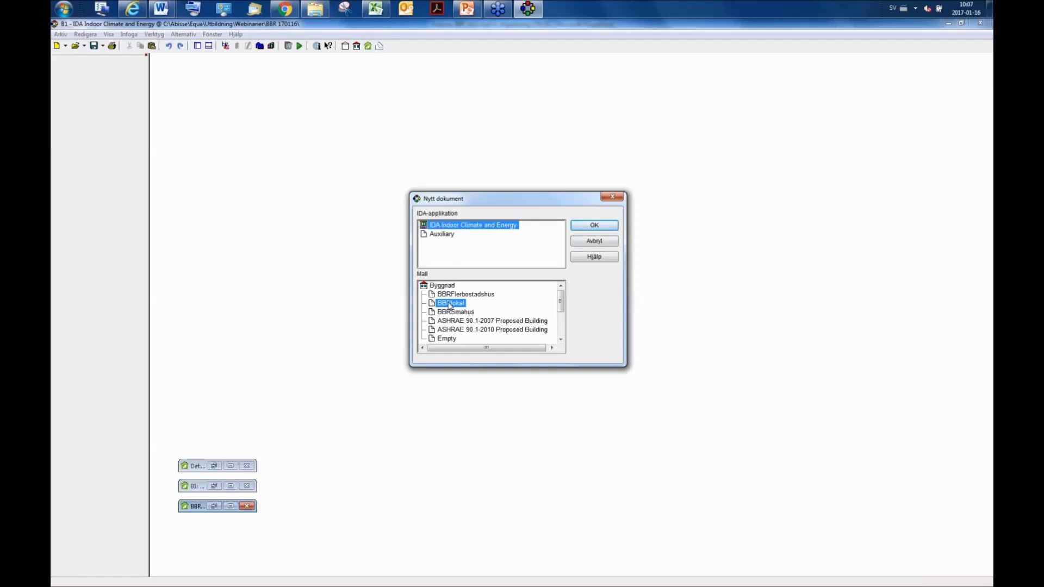
left_click(590, 228)
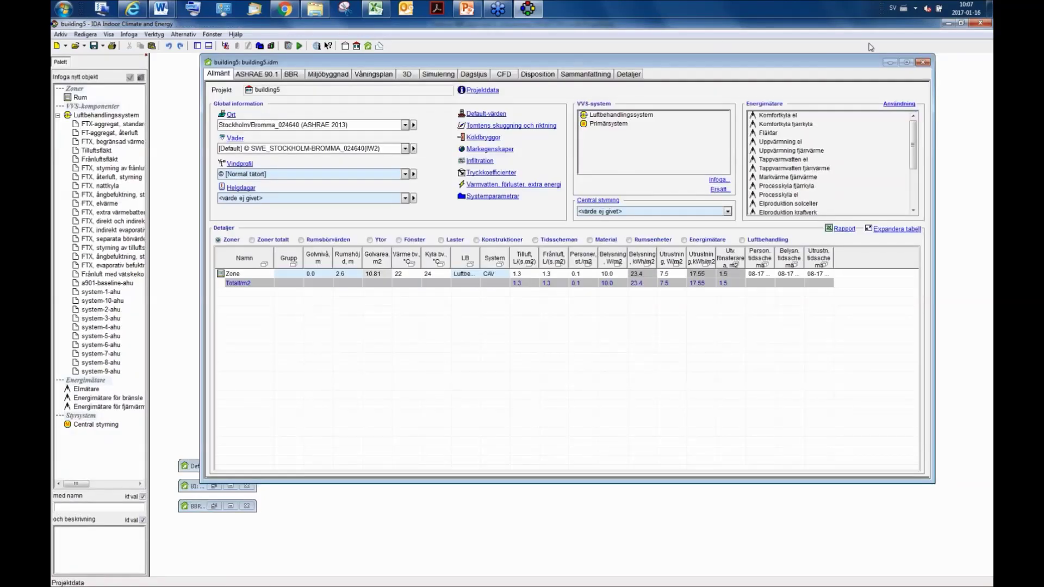
left_click(906, 62)
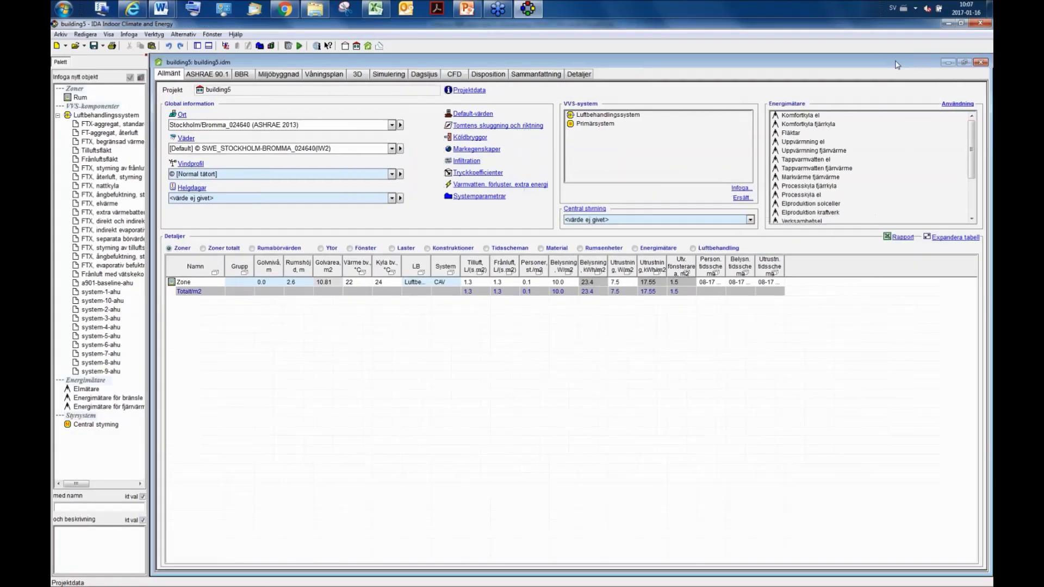
Review the room type options for the zone in the new building's BBR settings, without changing the type
left_click(242, 74)
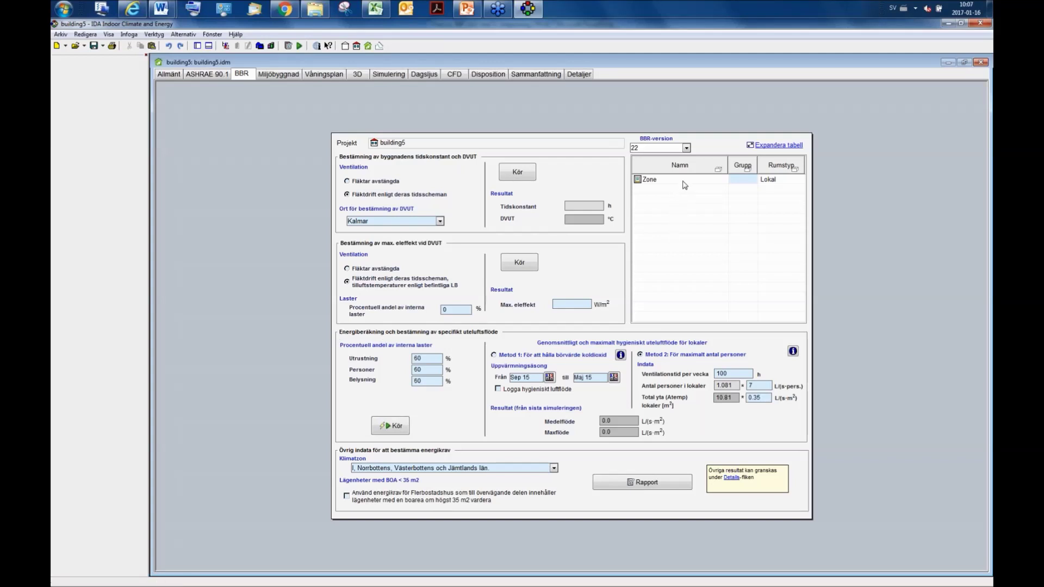
left_click(766, 185)
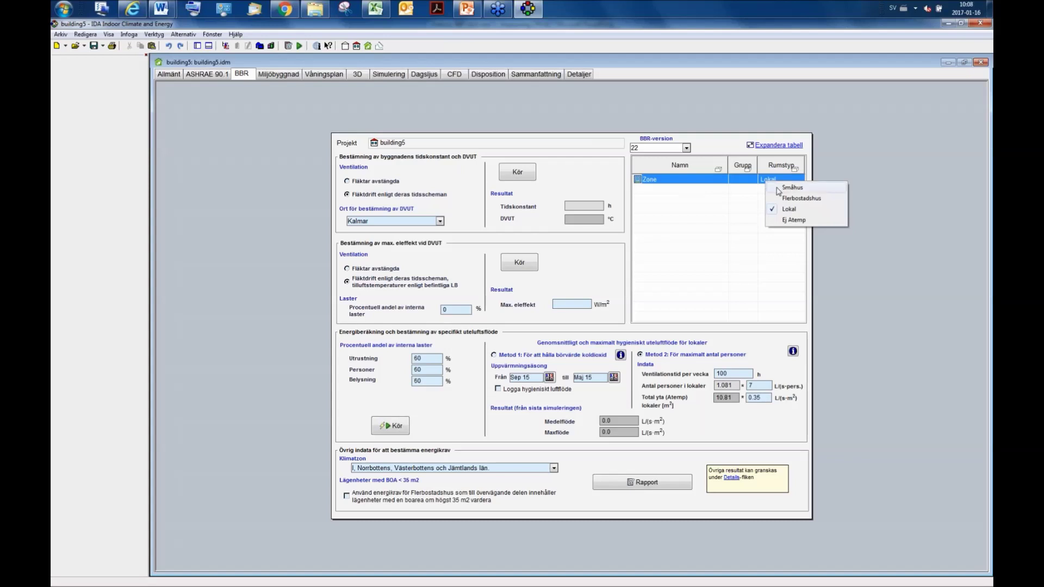
left_click(698, 197)
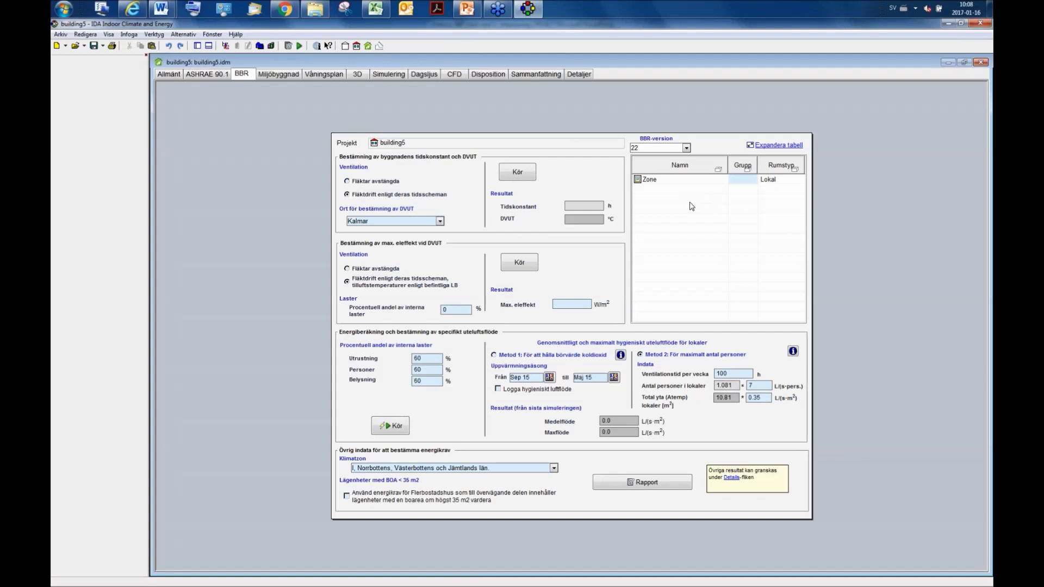
Try BBR version 21 for the building and restore version 22, accepting the zone type mapping for each change
left_click(687, 148)
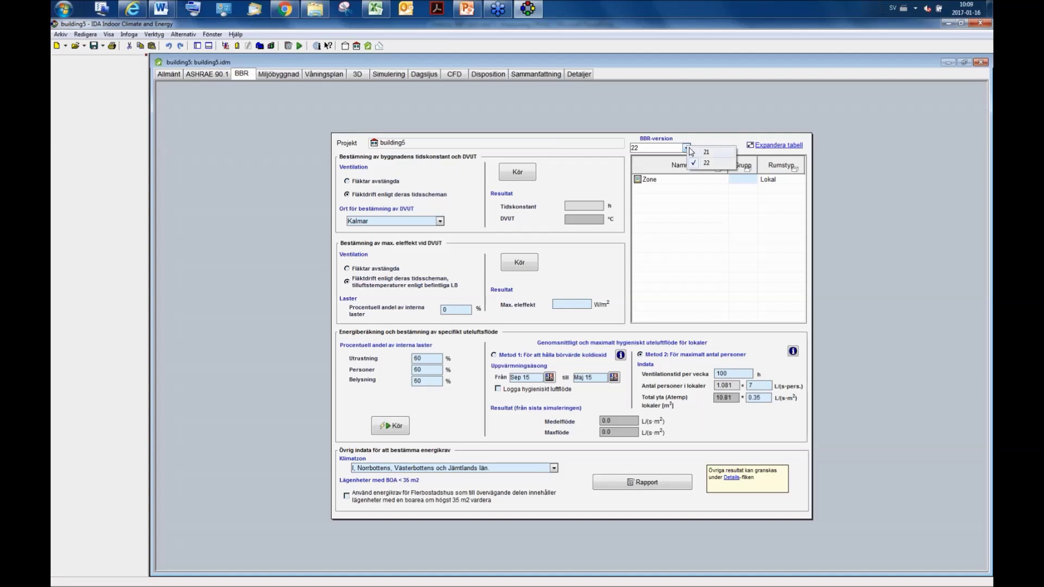
left_click(701, 154)
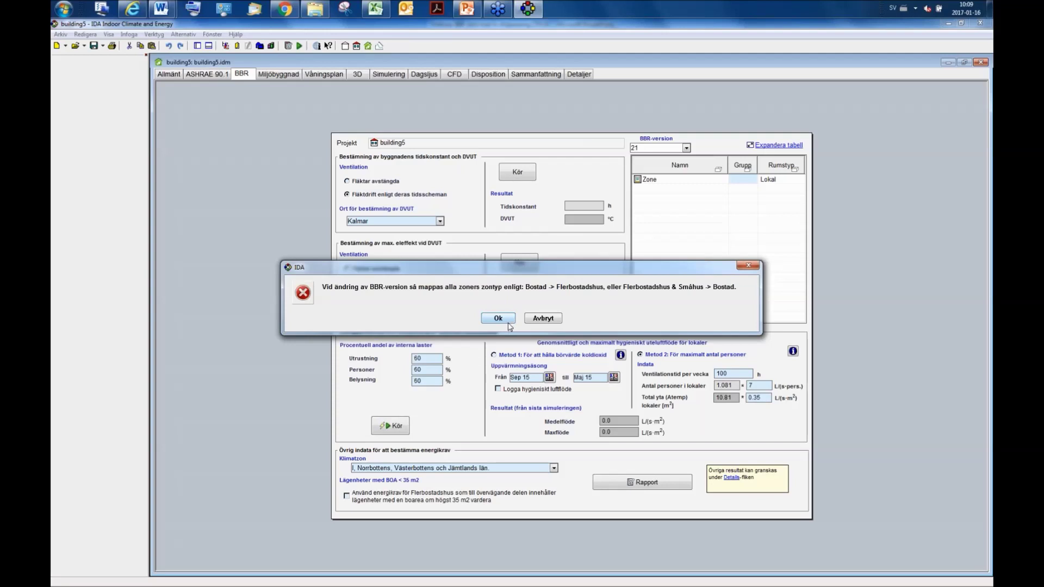
left_click(507, 321)
left_click(687, 148)
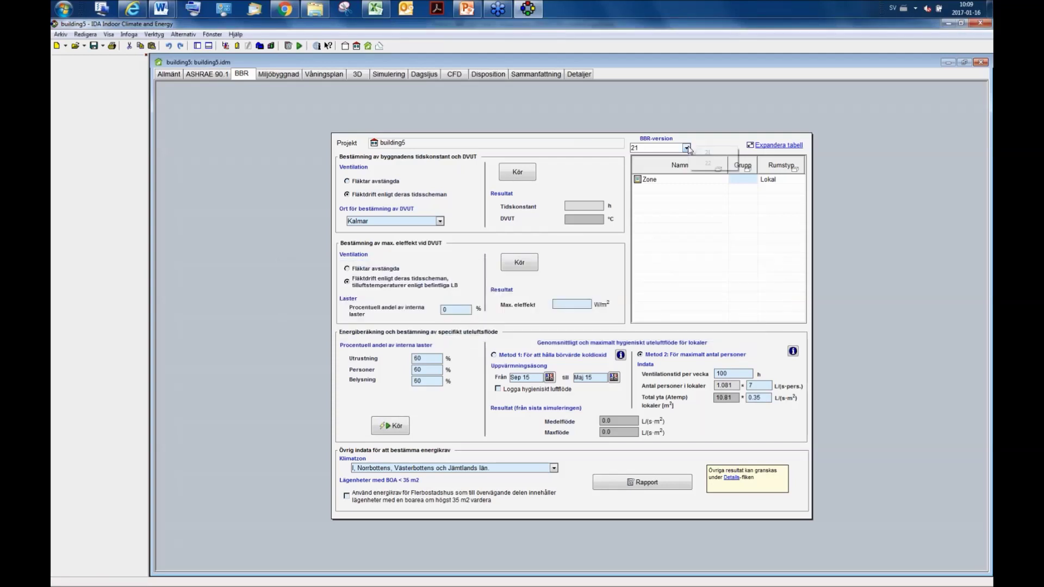
left_click(703, 164)
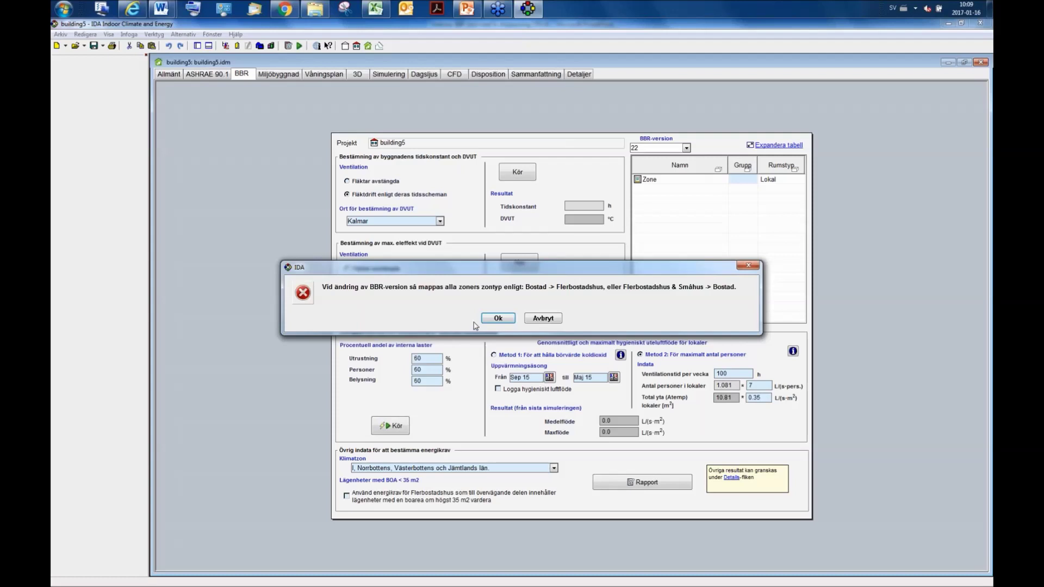
left_click(495, 321)
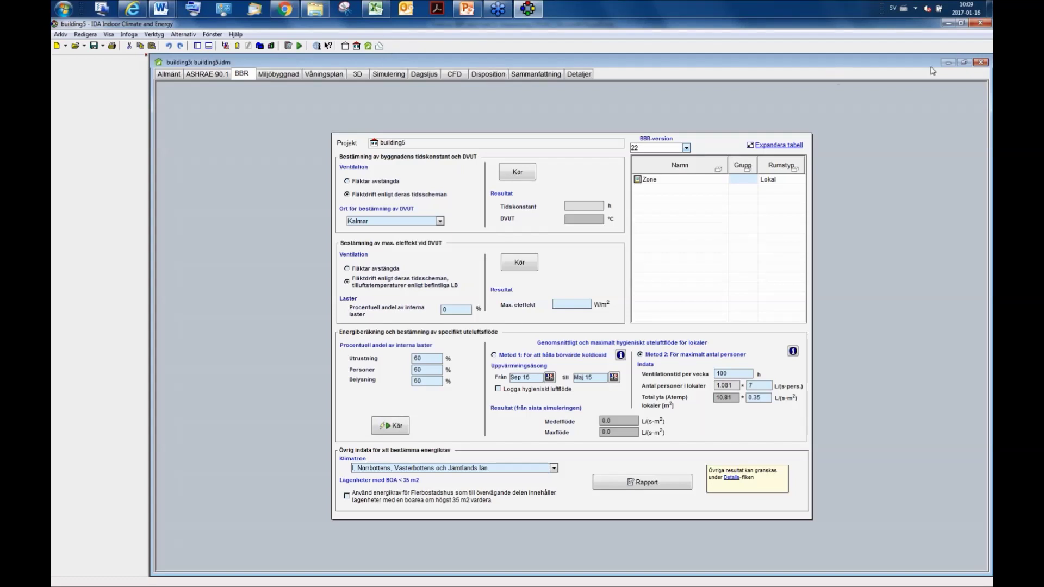
Minimize the current building, create a new default building and convert it to BBR as Lokal
left_click(948, 62)
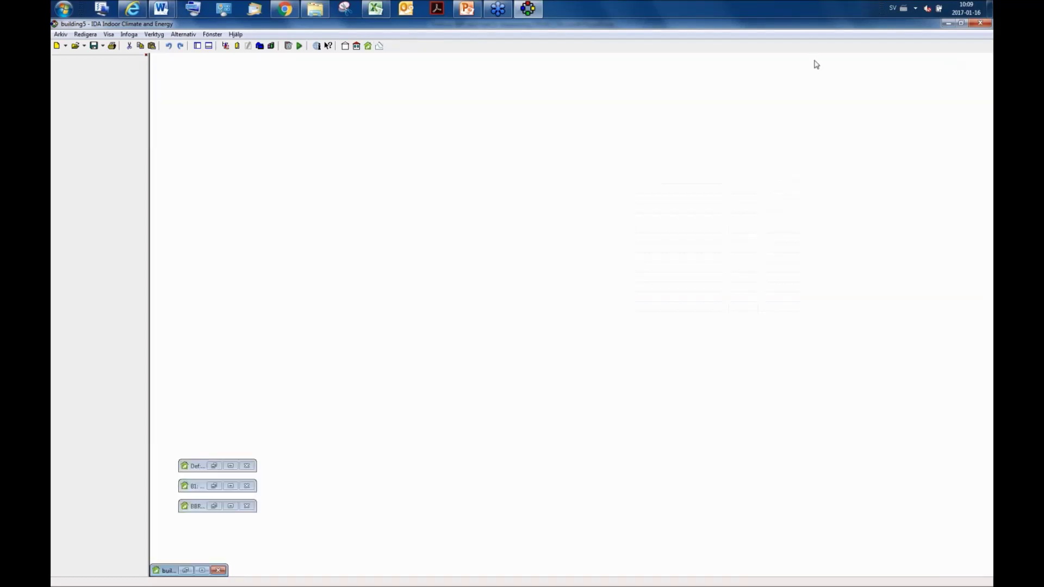
left_click(357, 45)
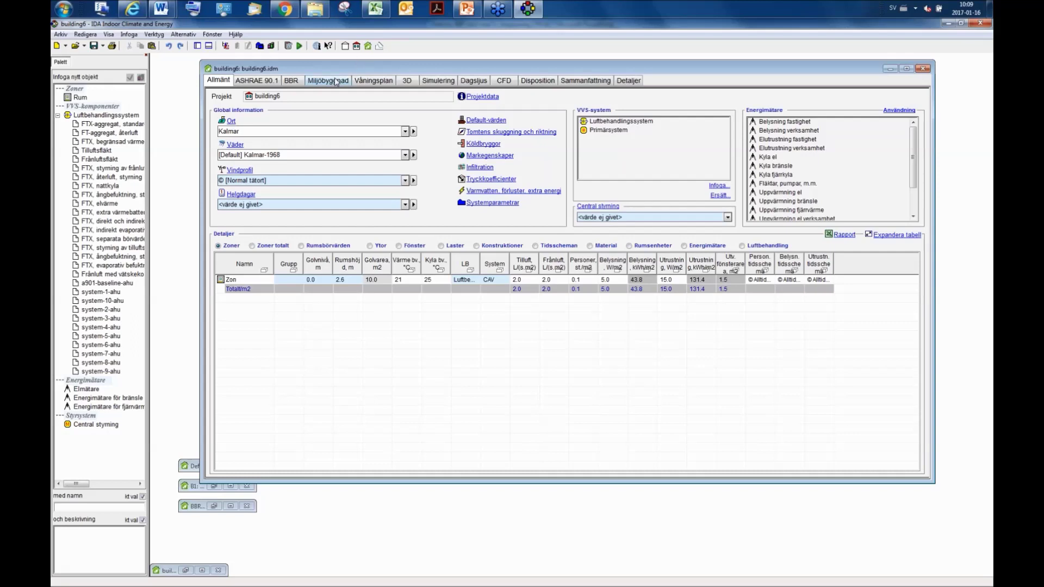
left_click(292, 82)
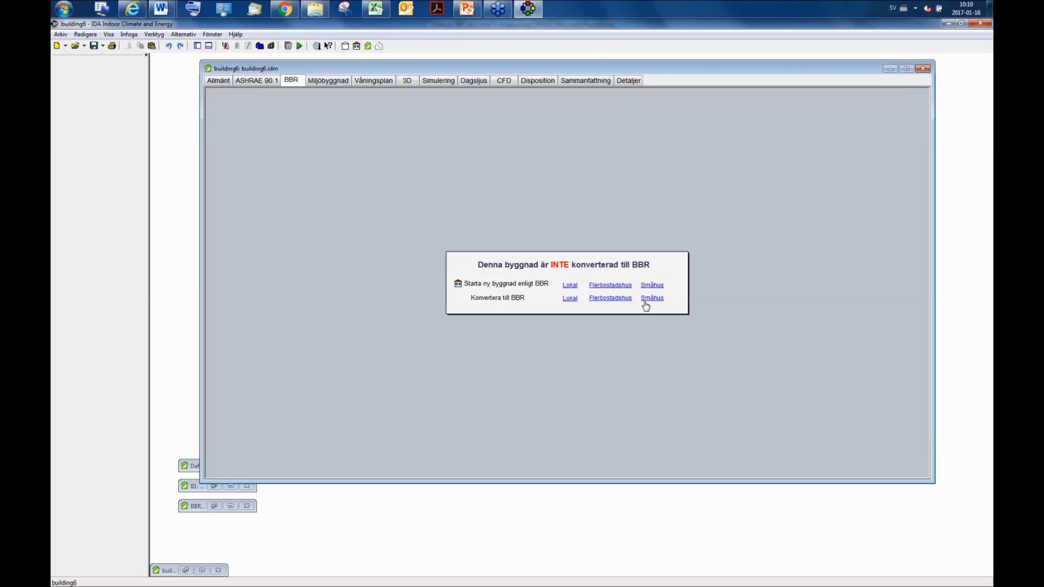
left_click(570, 299)
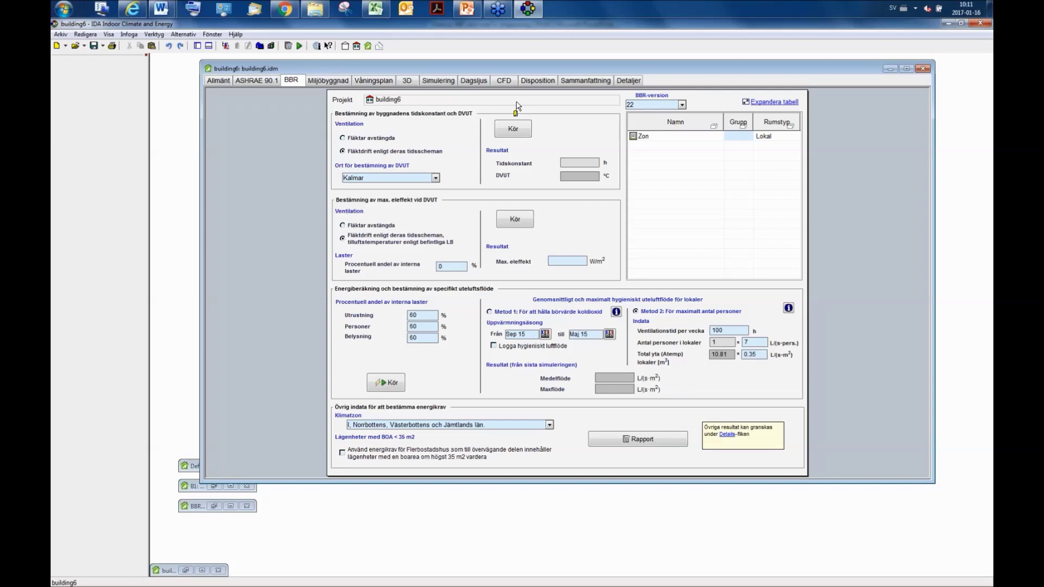
Calculate the building's time constant and DVUT with the fans running according to their schedules
left_click(370, 142)
left_click(365, 152)
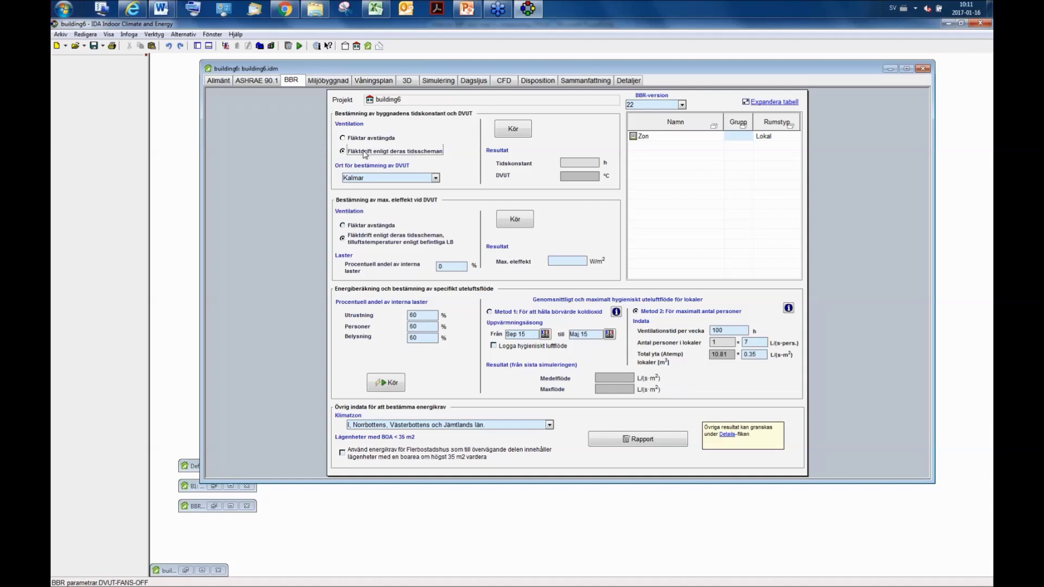
left_click(510, 131)
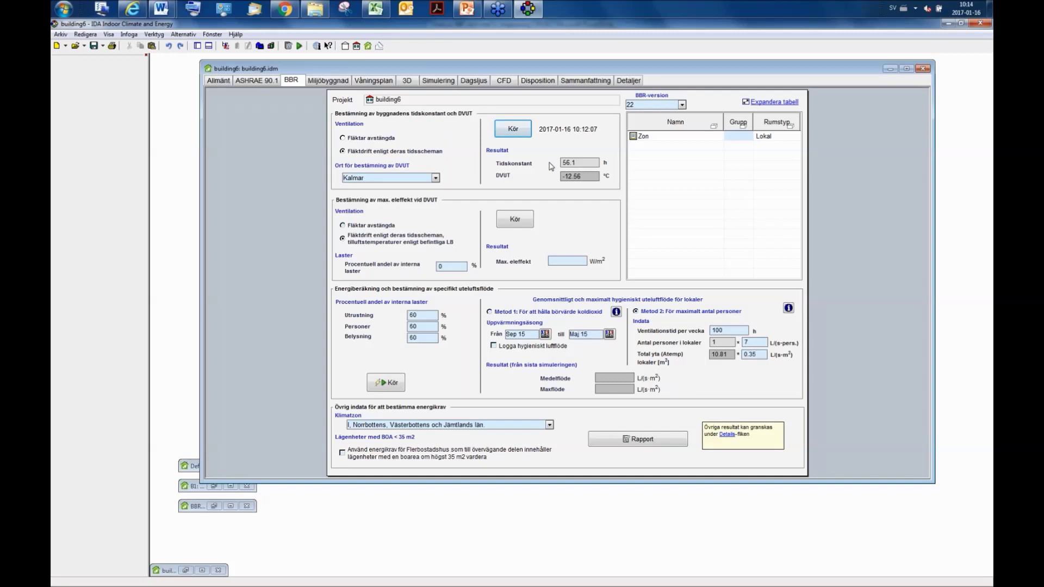
Recalculate the building's time constant and DVUT, view the time-constant graph slide in PowerPoint and return to IDA ICE
left_click(513, 132)
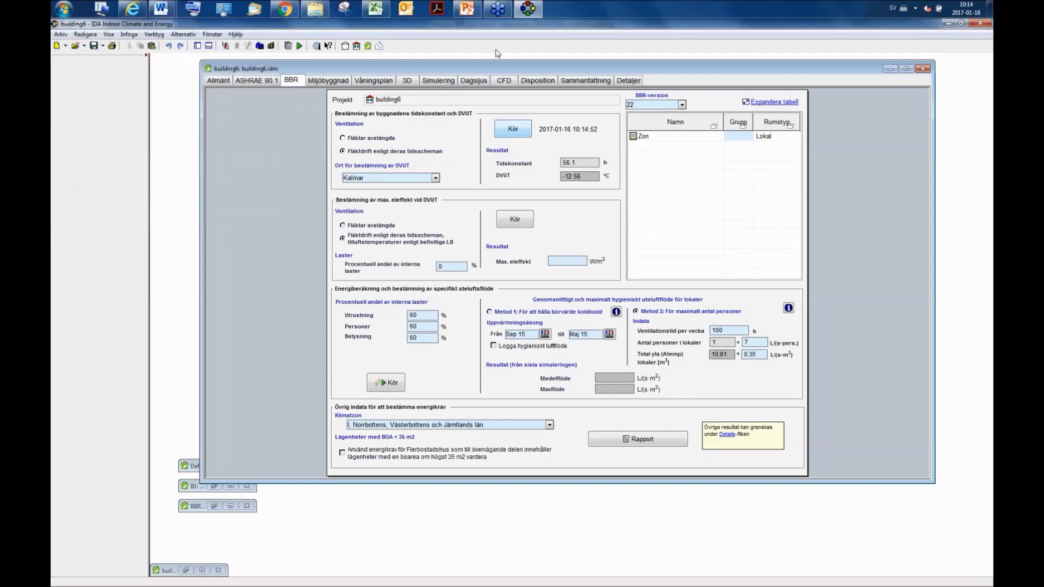
left_click(468, 10)
left_click(550, 342)
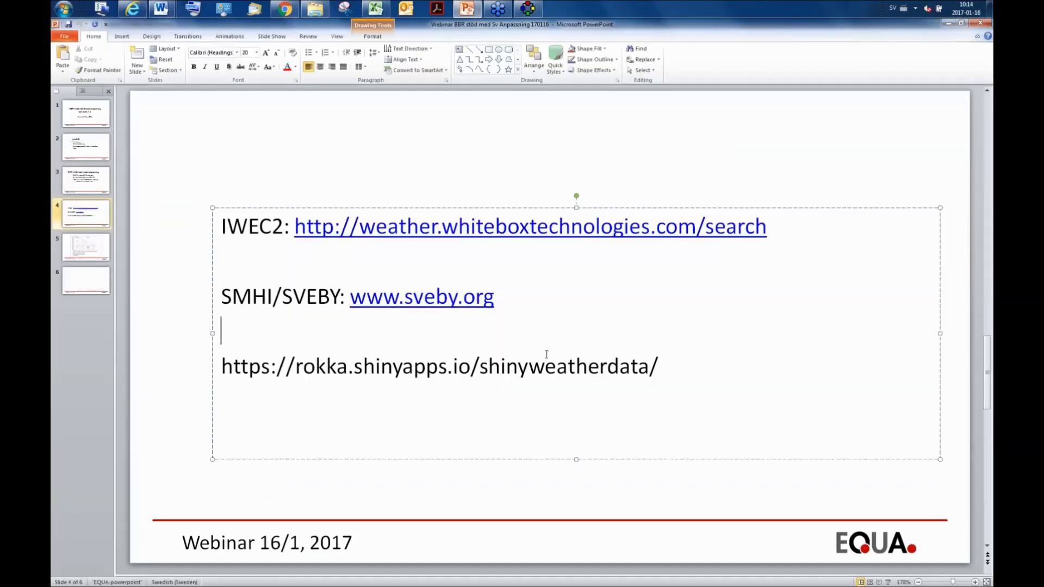
left_click(494, 484)
scroll(495, 484, "down", 3)
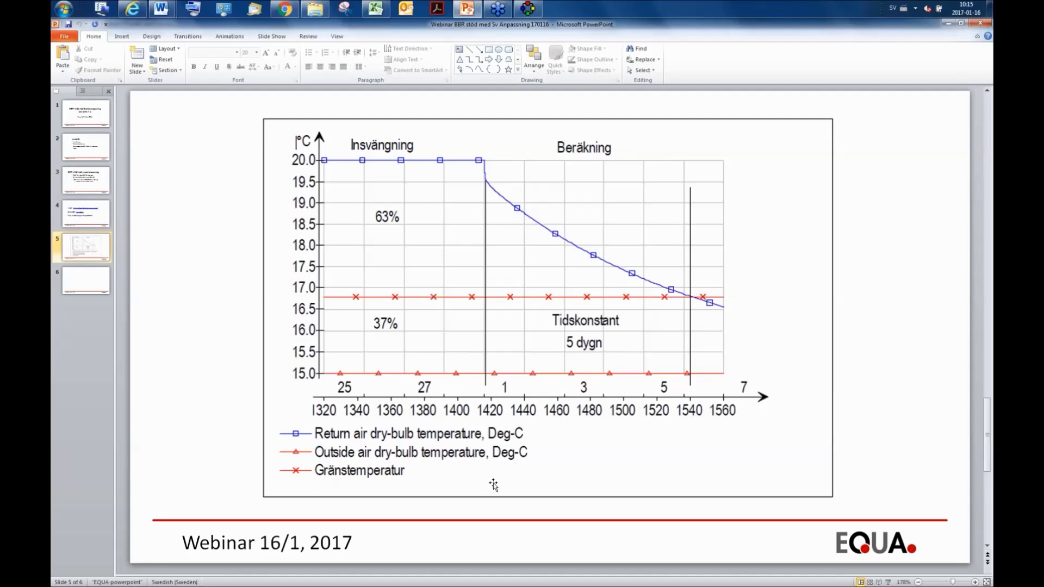
left_click(533, 12)
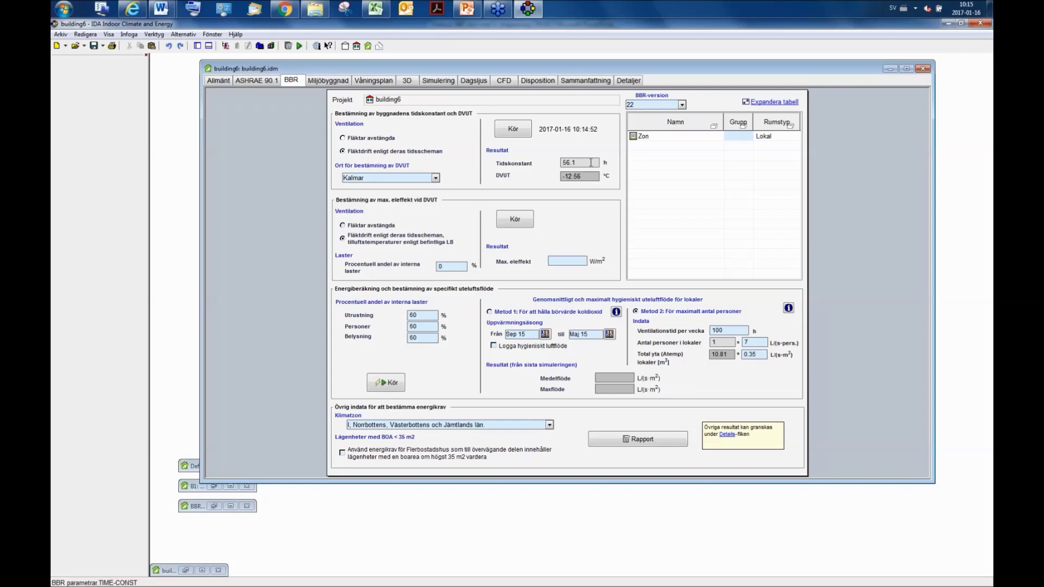
Set the location for determining DVUT to Stockholm-Bromma
left_click(392, 181)
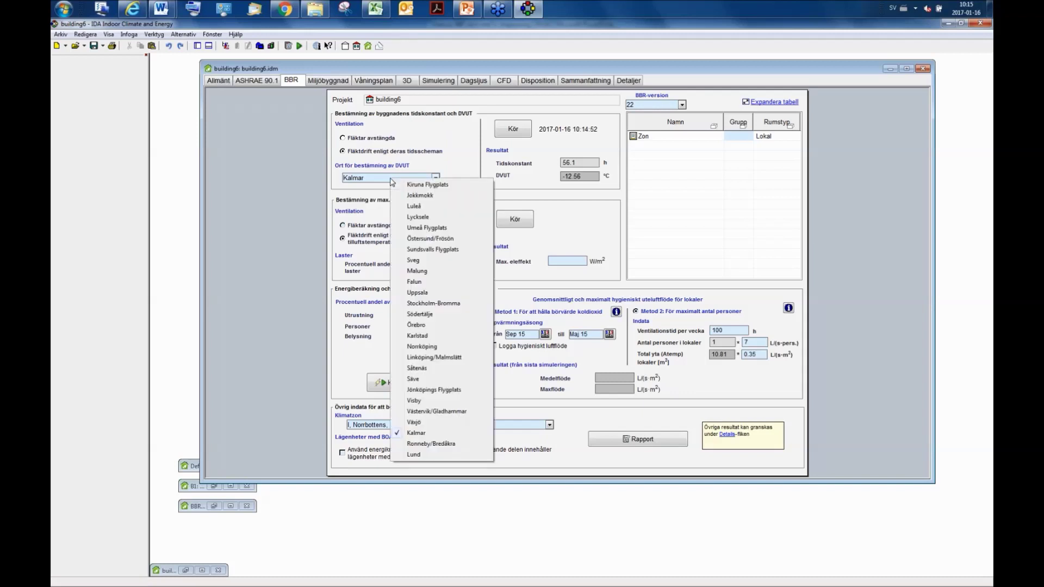
left_click(427, 303)
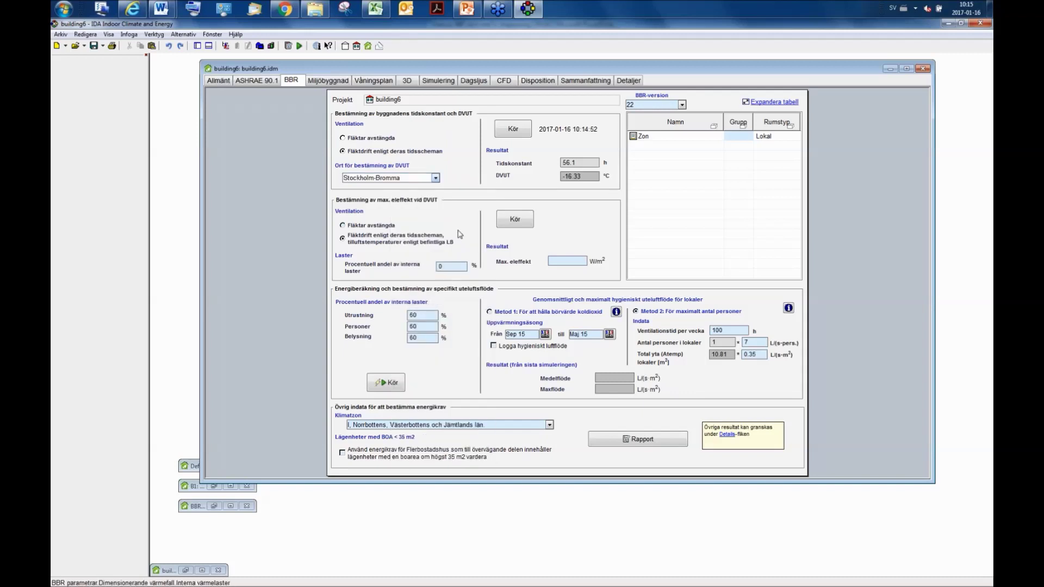
Override the building's time constant with 24 h and restore the field's broken link
double_click(580, 162)
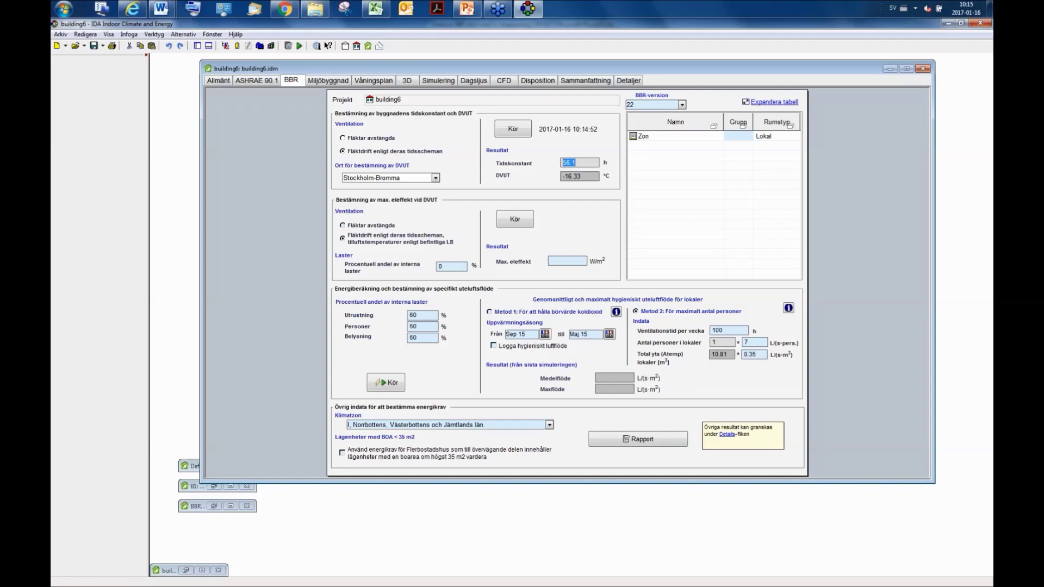
type("24")
key("Return")
right_click(579, 162)
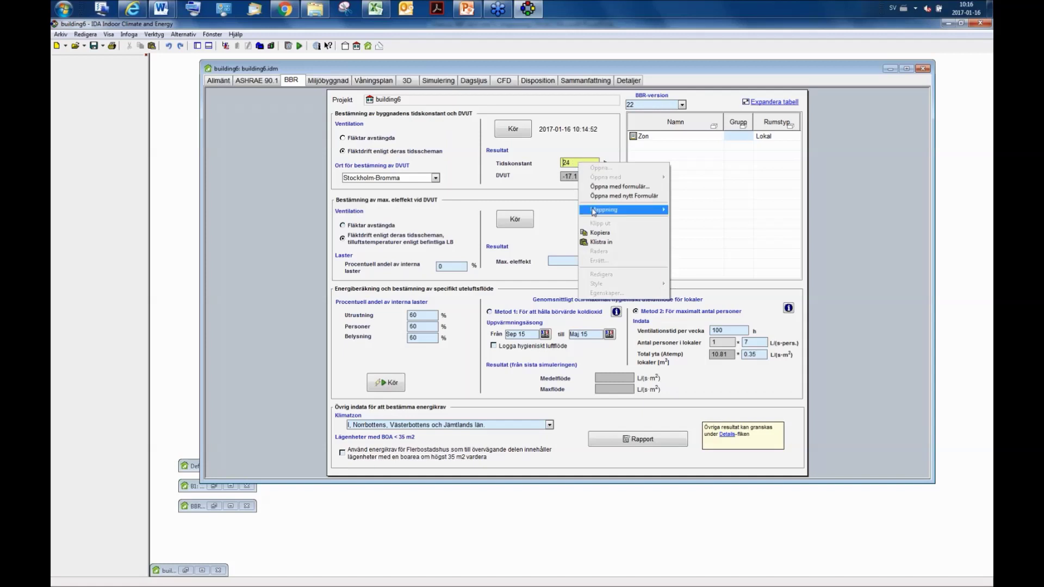
mouse_move(594, 211)
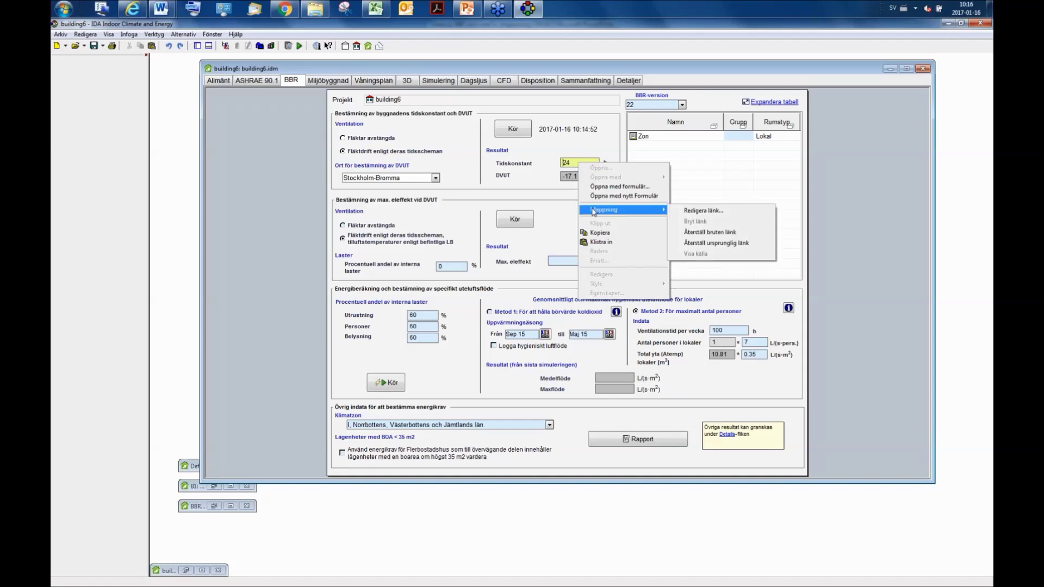
left_click(714, 233)
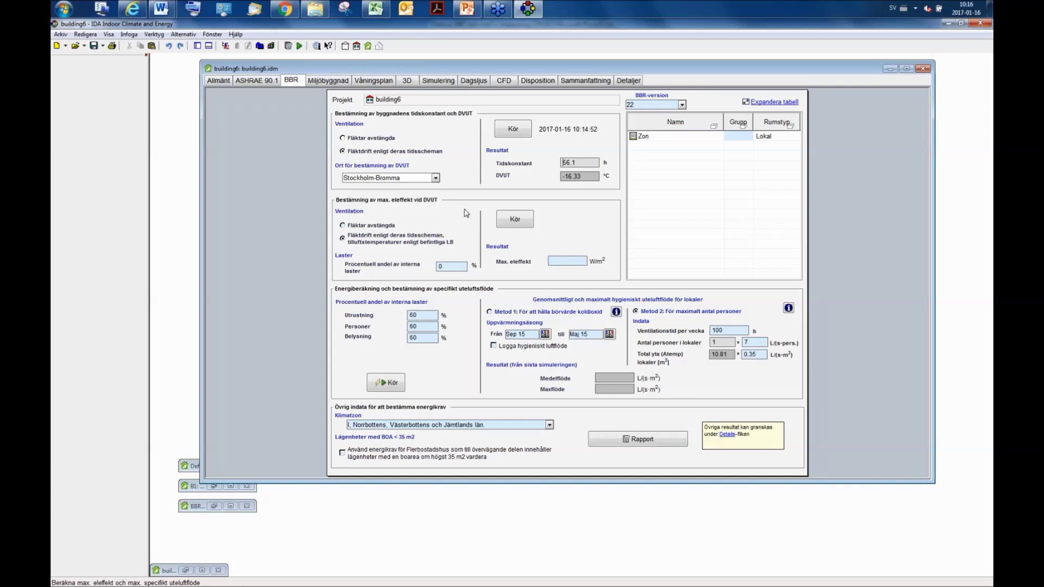
Calculate the maximum electric power at DVUT with scheduled fan operation and 0 % internal loads
left_click(369, 241)
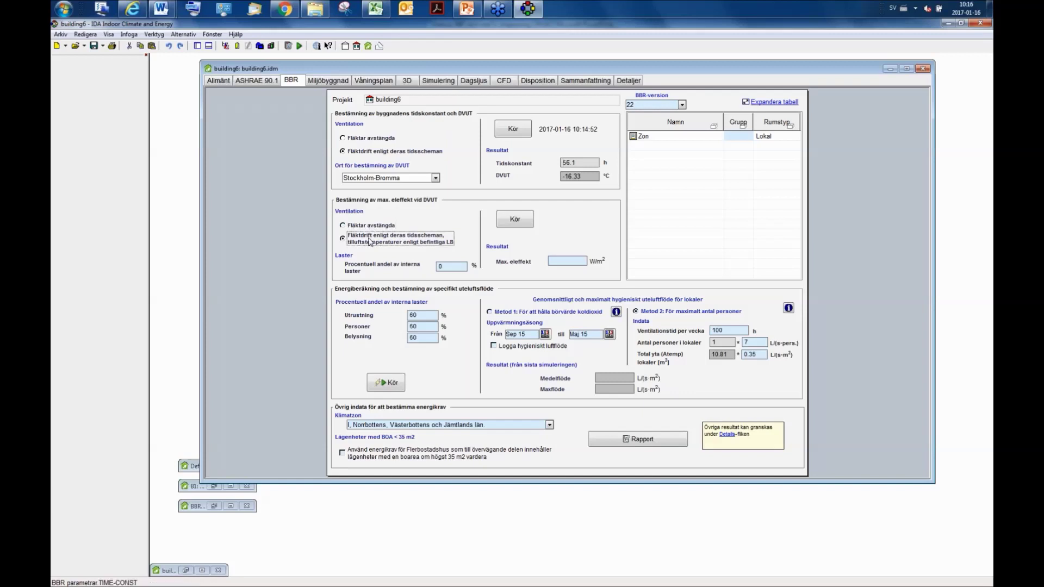
left_click(440, 267)
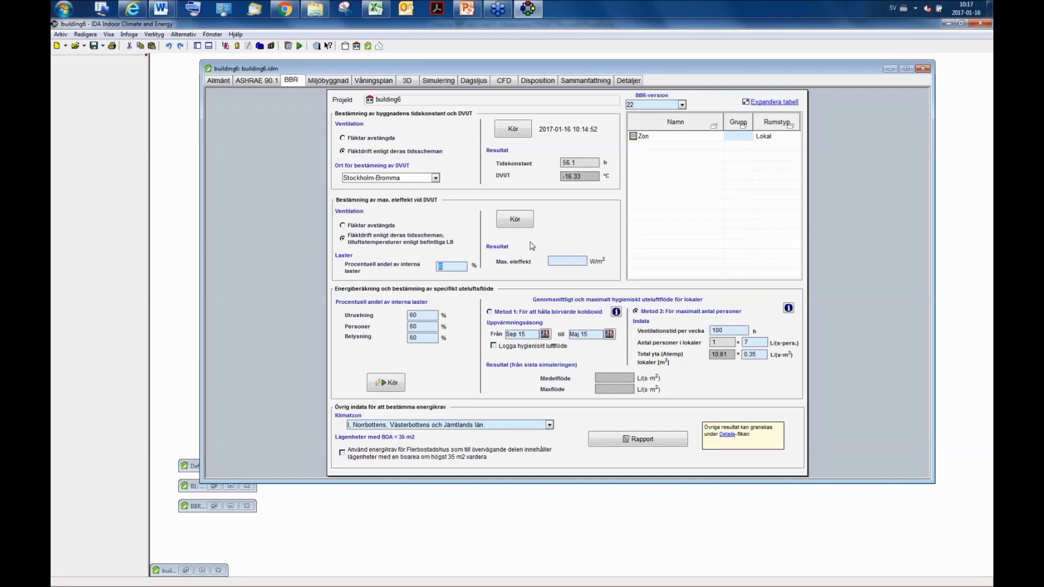
left_click(515, 219)
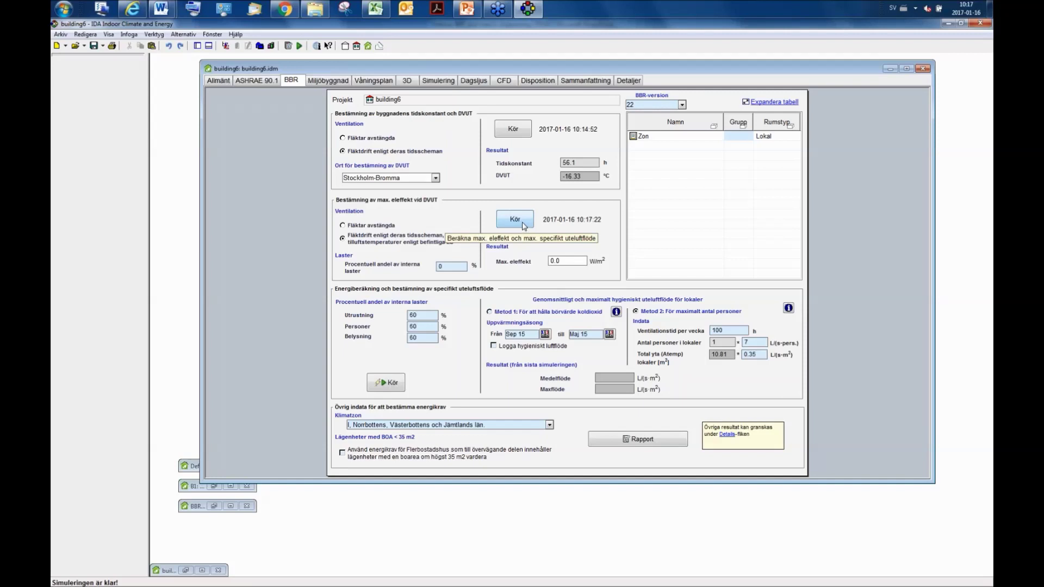
double_click(565, 261)
Set the building's default energy carrier to electric for heating and domestic hot water, and recalculate the maximum electric power at DVUT
left_click(220, 80)
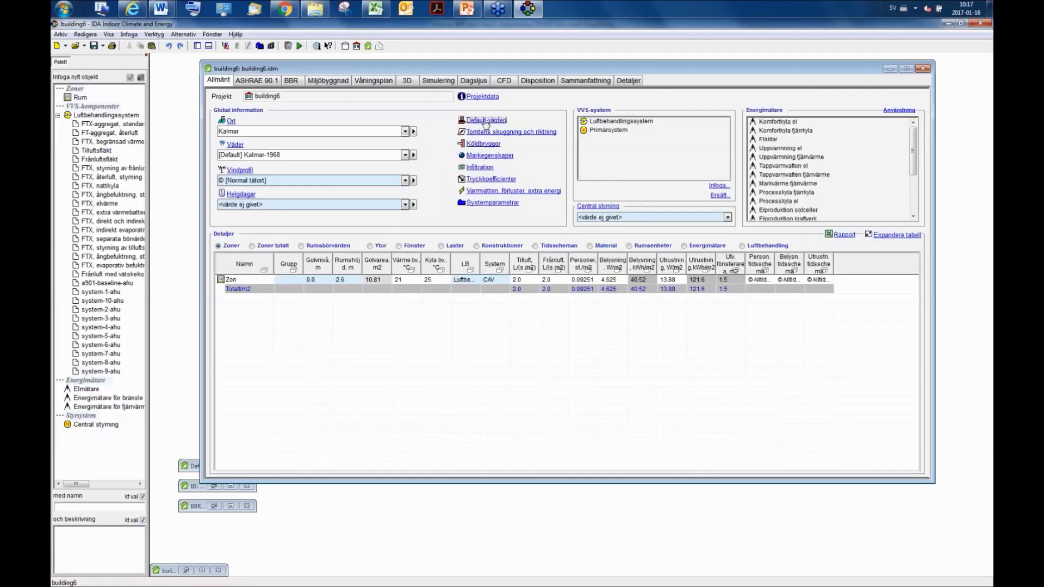
left_click(486, 120)
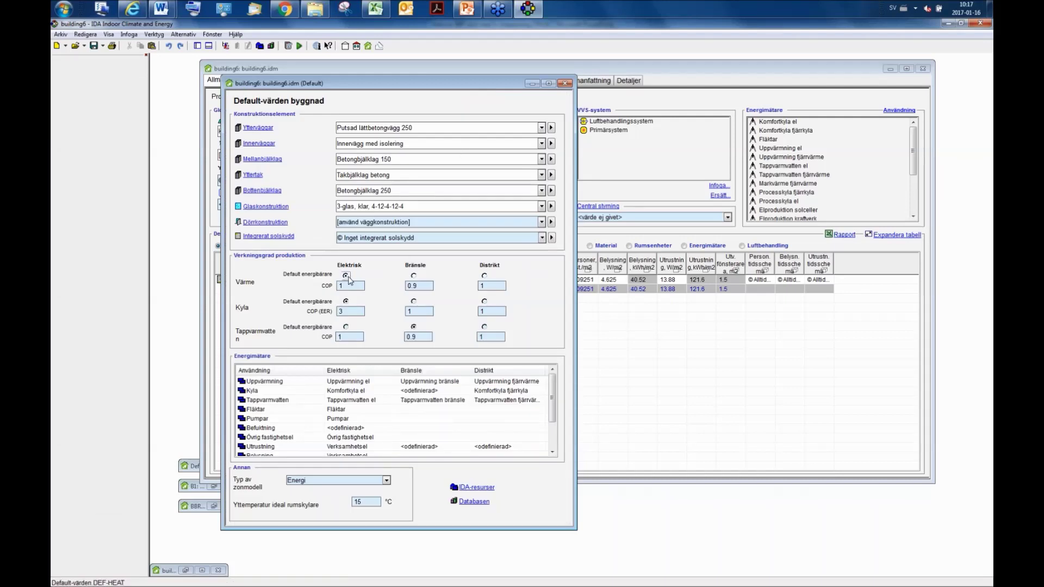
left_click(346, 327)
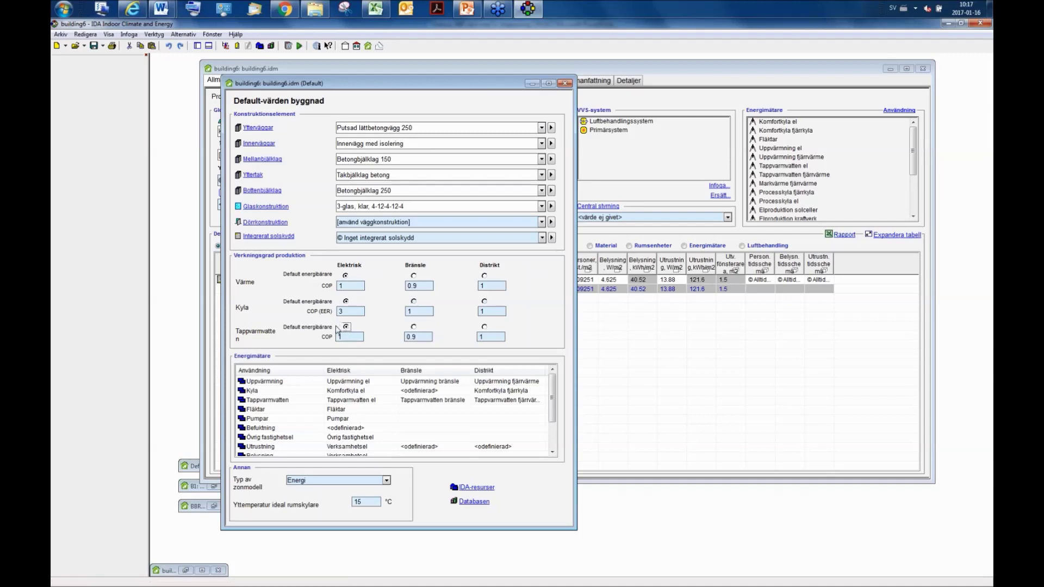
left_click(565, 84)
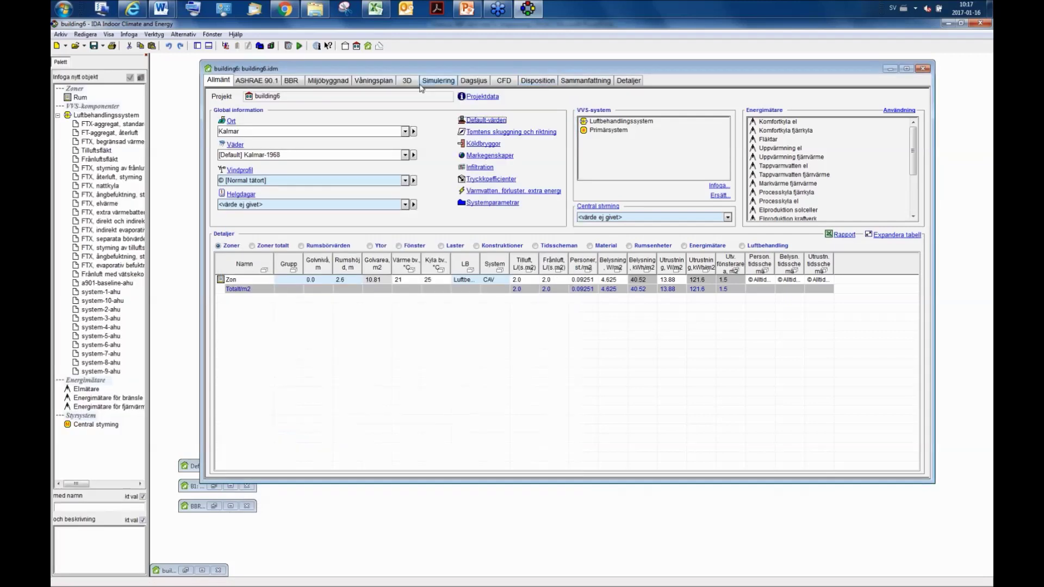
left_click(299, 81)
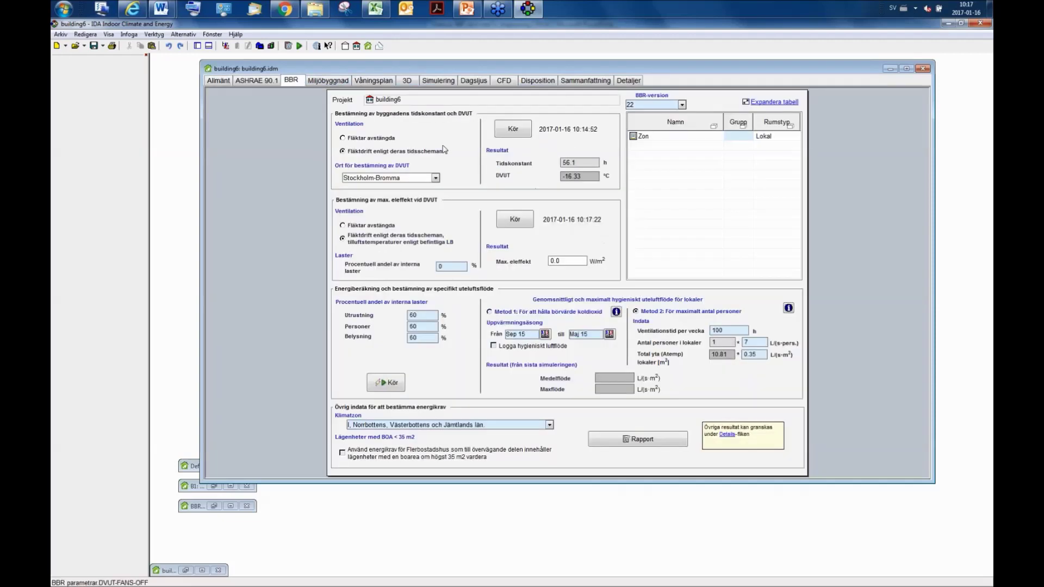
left_click(526, 223)
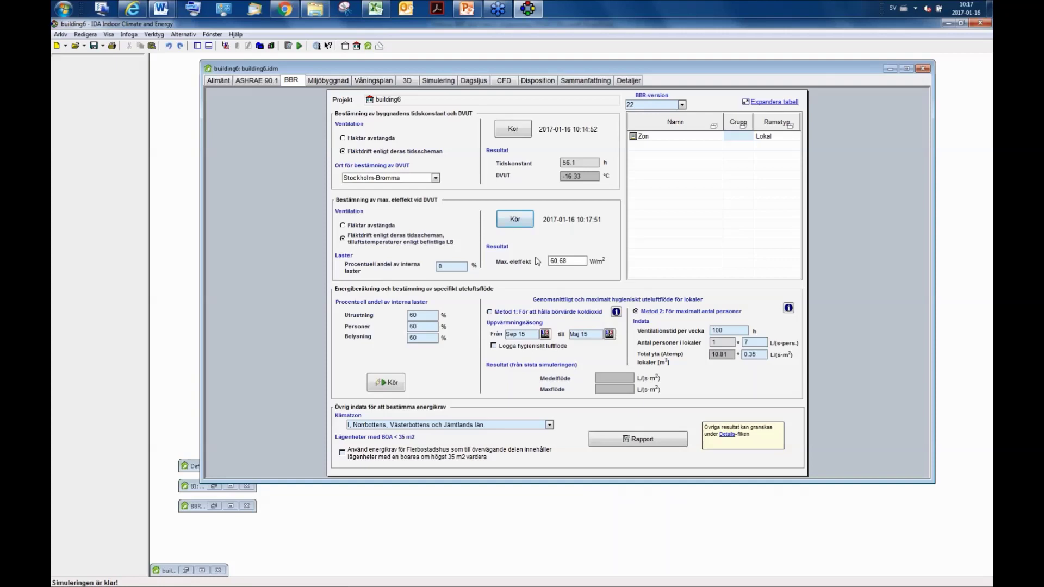
Set the building's default energy carrier to district for heating and domestic hot water, and rerun the maximum electric power calculation
left_click(228, 83)
left_click(472, 124)
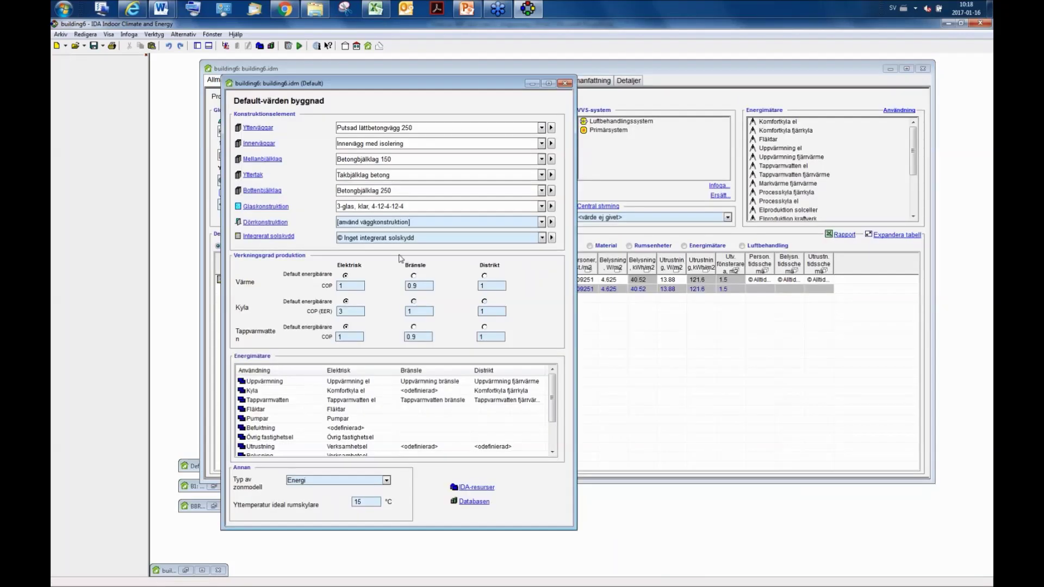
left_click(484, 276)
left_click(484, 327)
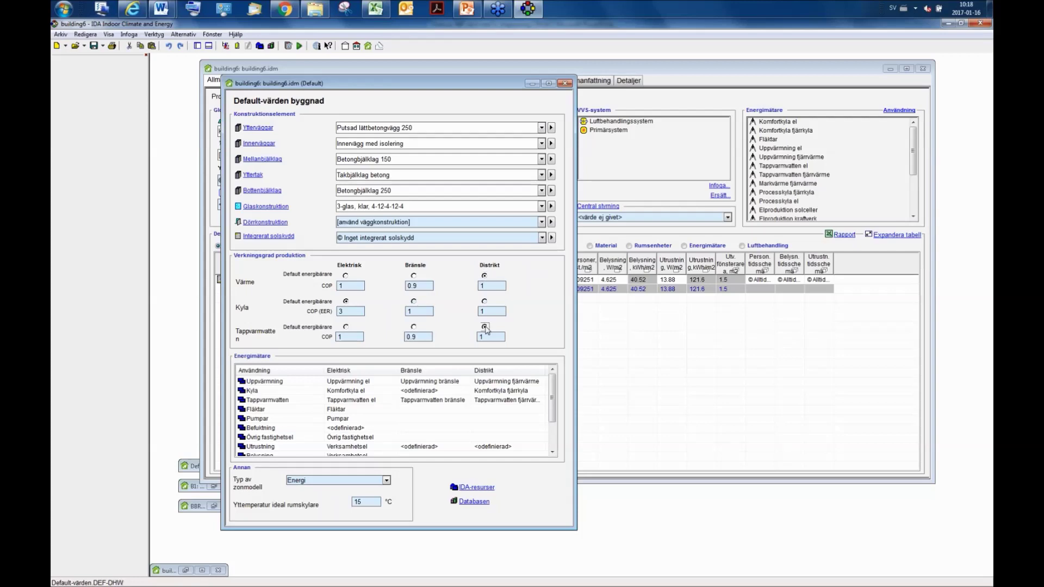
left_click(566, 83)
left_click(301, 83)
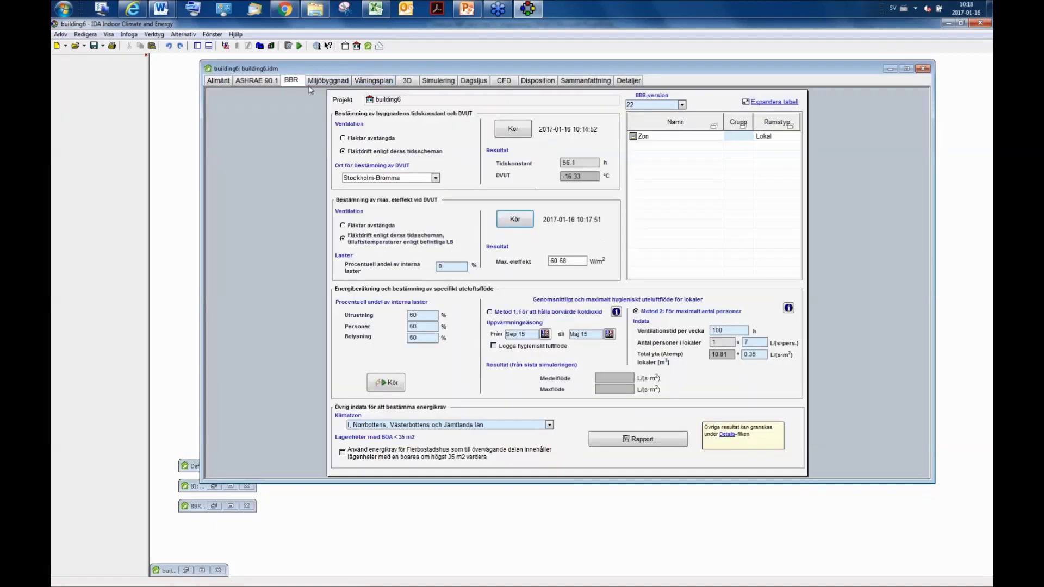
left_click(518, 221)
Examine the electric heating and hot water energy meters and the distribution schedule options in the hot water, losses and extra energy settings
left_click(218, 80)
left_click(769, 149)
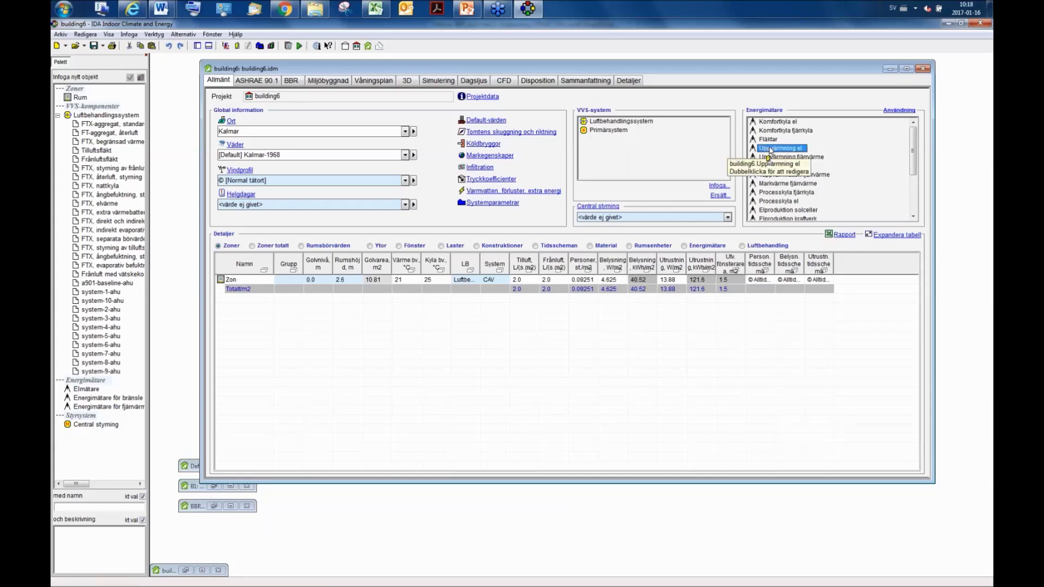
left_click(789, 167)
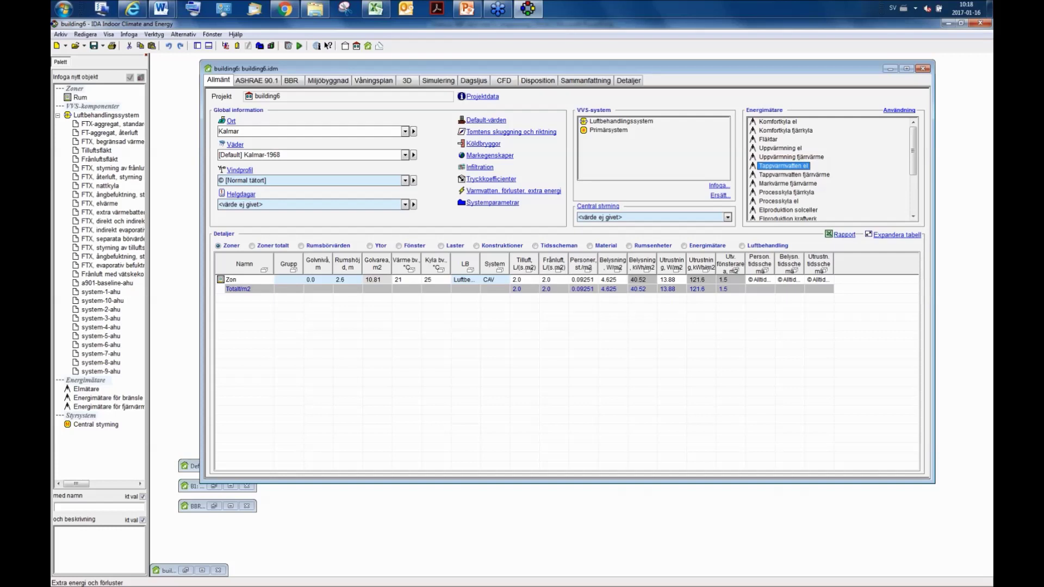
left_click(511, 190)
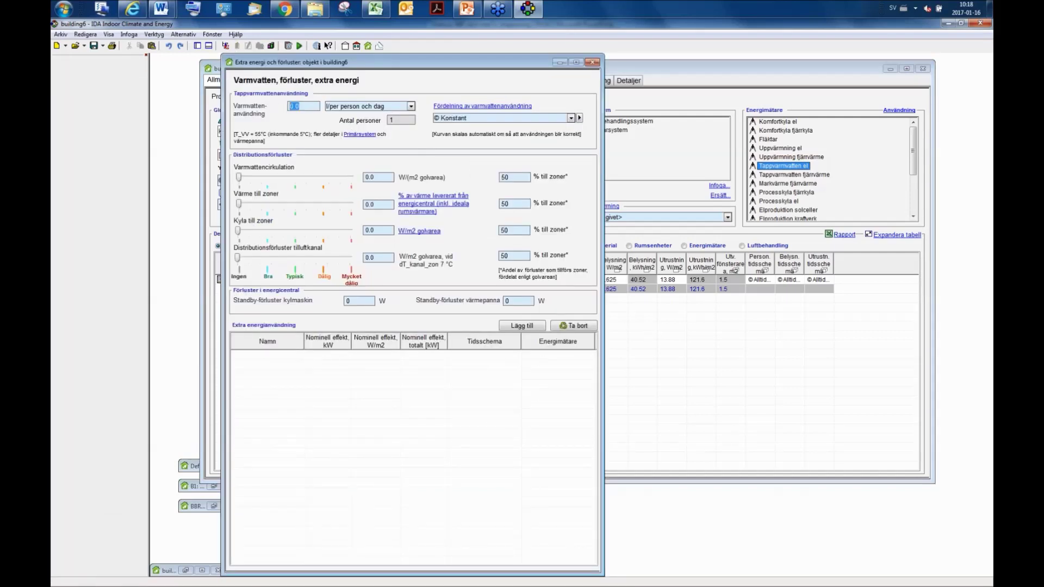
left_click(473, 120)
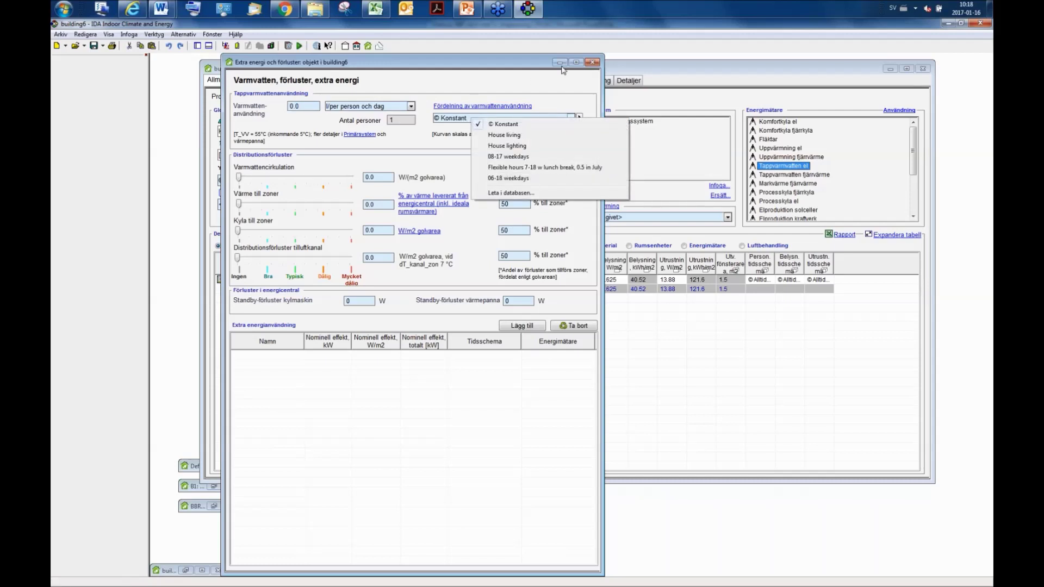
left_click(592, 62)
left_click(593, 62)
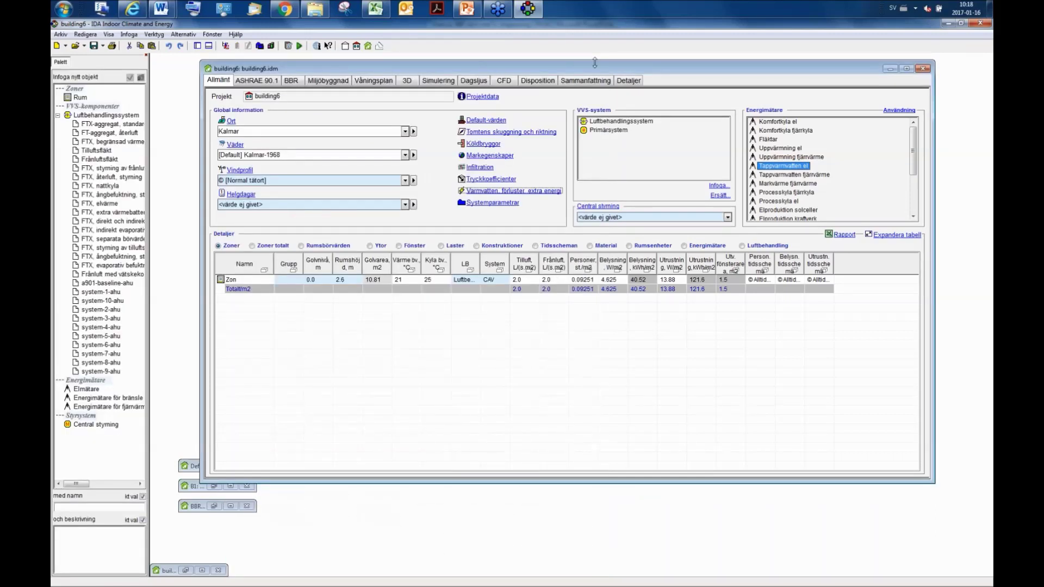
Override the maximum electric power at DVUT with 10 W/m², restoring the field's original link and rerunning the calculation
left_click(295, 83)
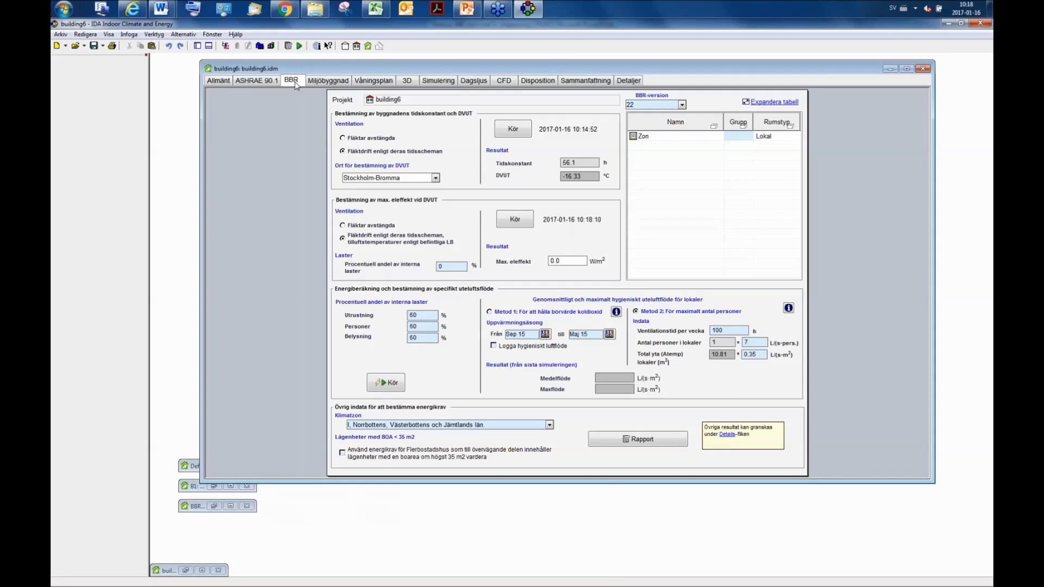
left_click(572, 261)
type("10")
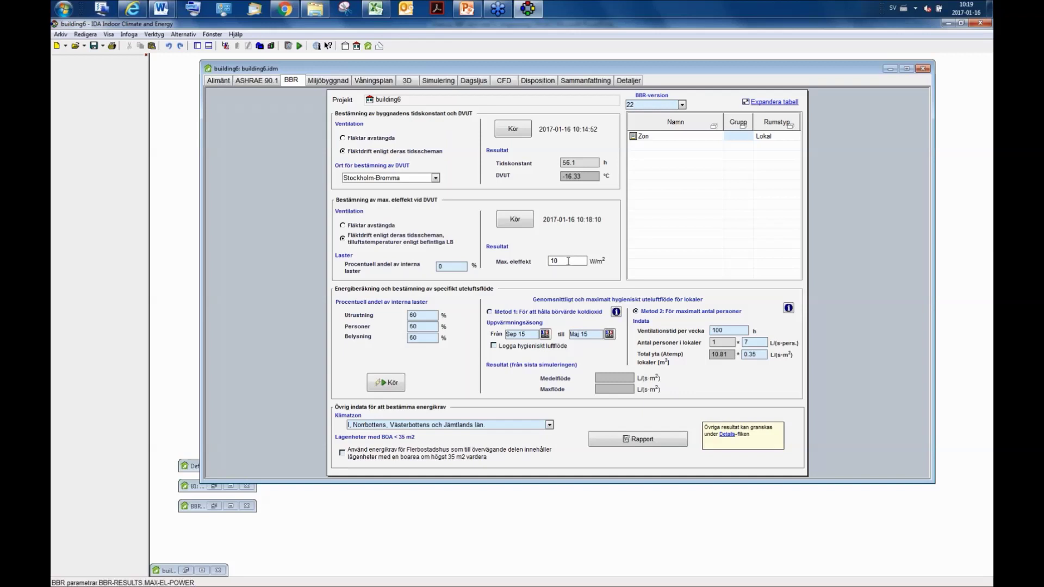
right_click(568, 261)
mouse_move(595, 315)
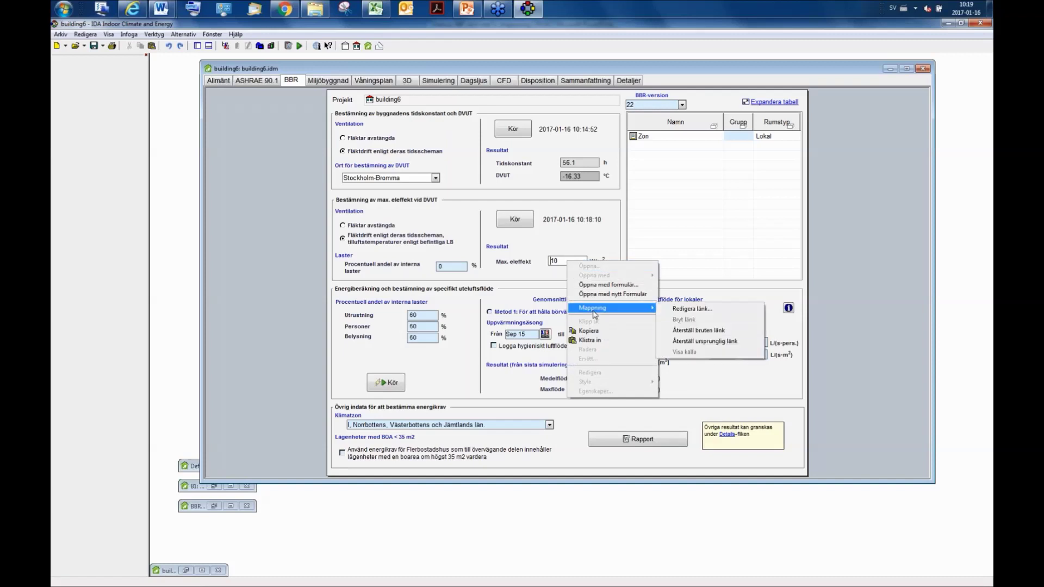
left_click(699, 341)
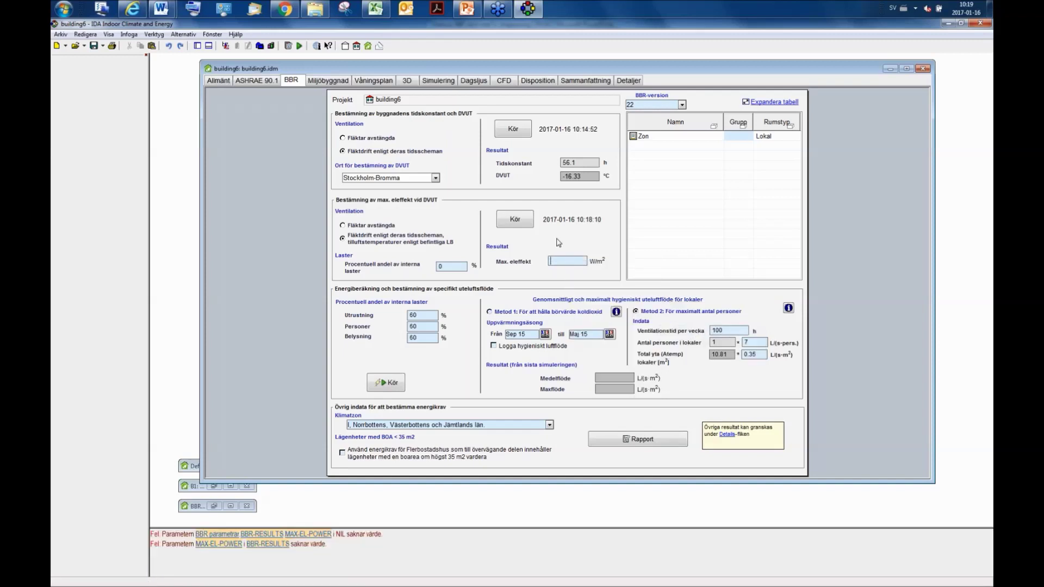
left_click(517, 220)
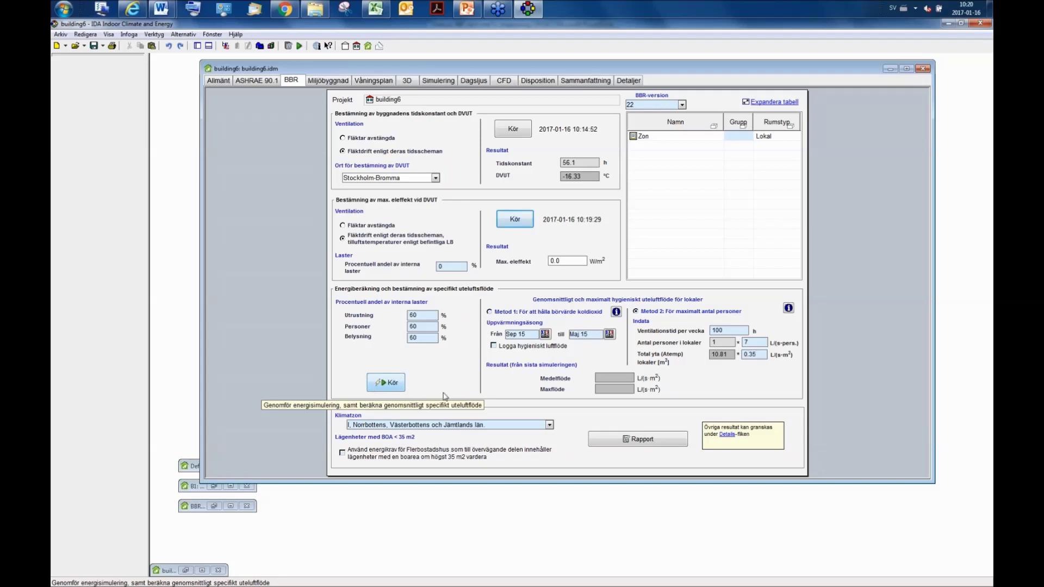
Enable hygienic airflow logging under Metod 1, reselect Metod 2 for maximum number of persons and open its airflow per person for editing
left_click(670, 314)
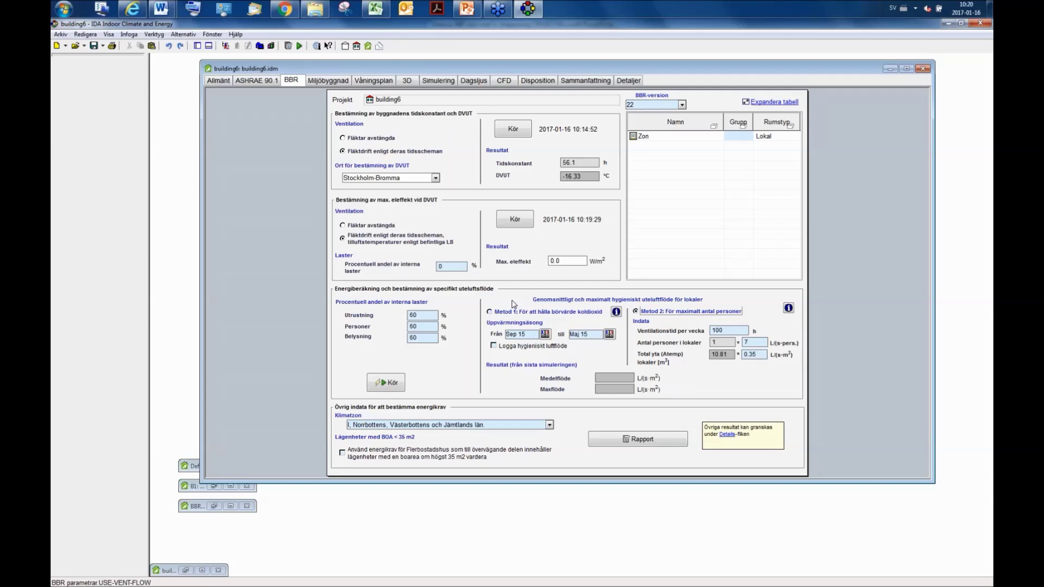
left_click(490, 313)
left_click(494, 347)
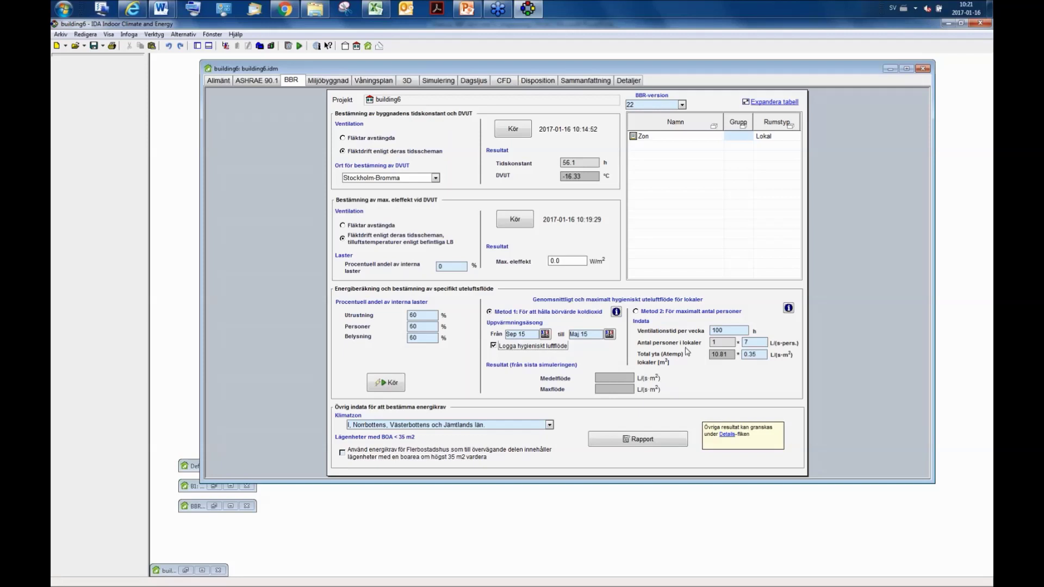
left_click(650, 314)
left_click(746, 342)
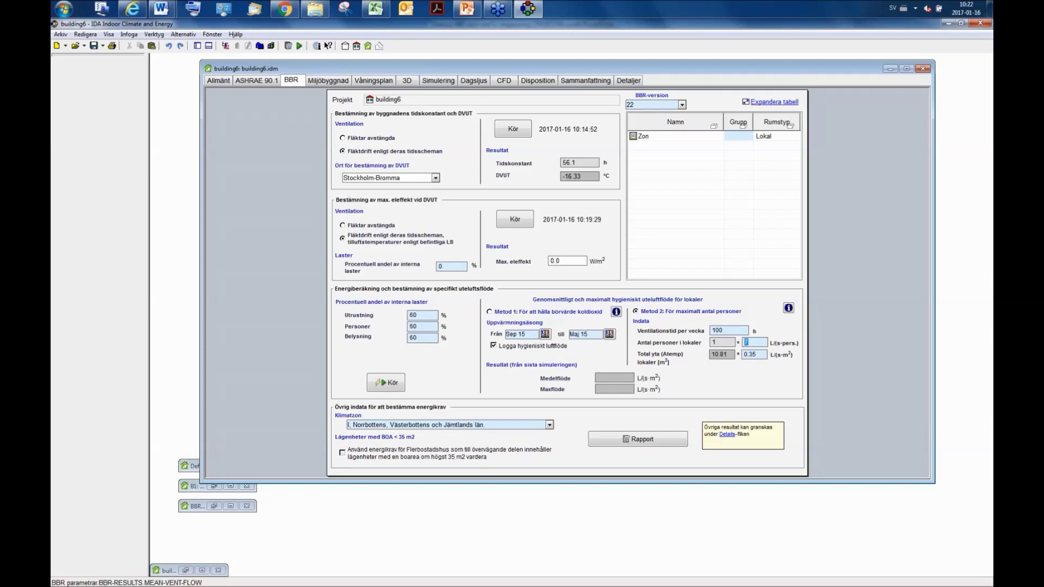
Run the energy simulation with 60% internal loads and return to the BBR form to check the mean and maximum specific outdoor airflow
left_click(599, 388)
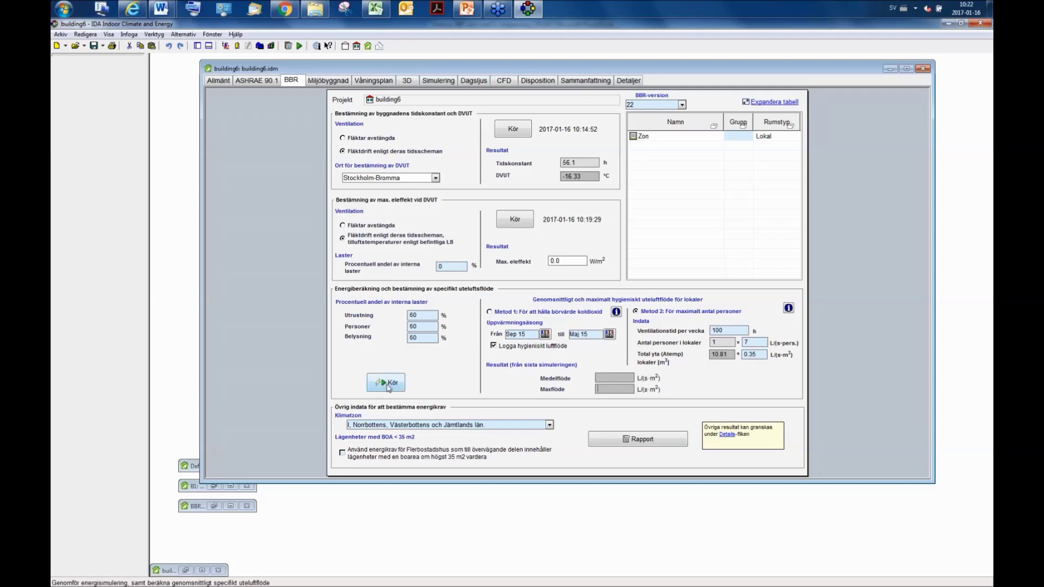
left_click(387, 384)
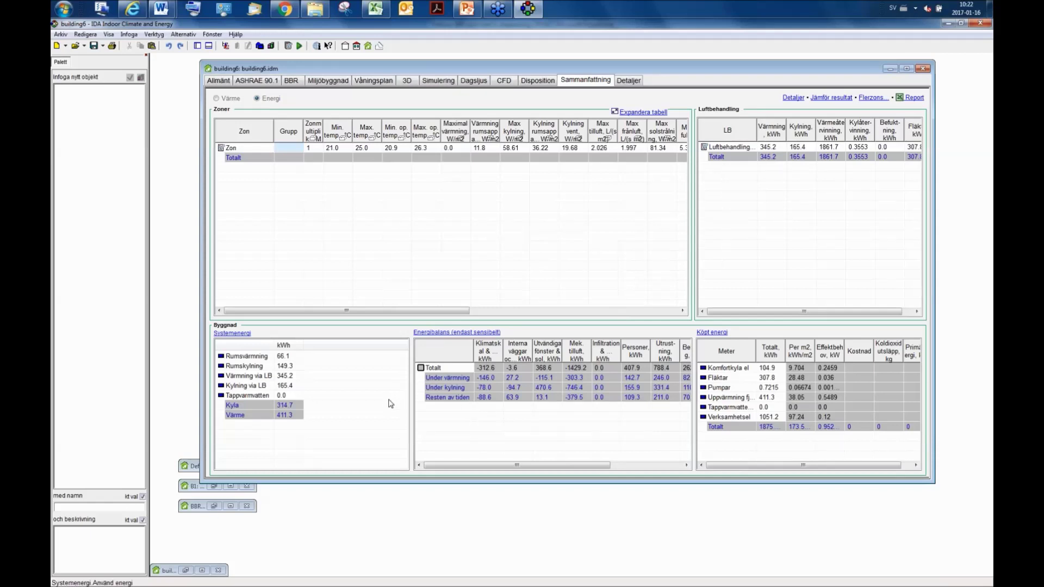
left_click(291, 82)
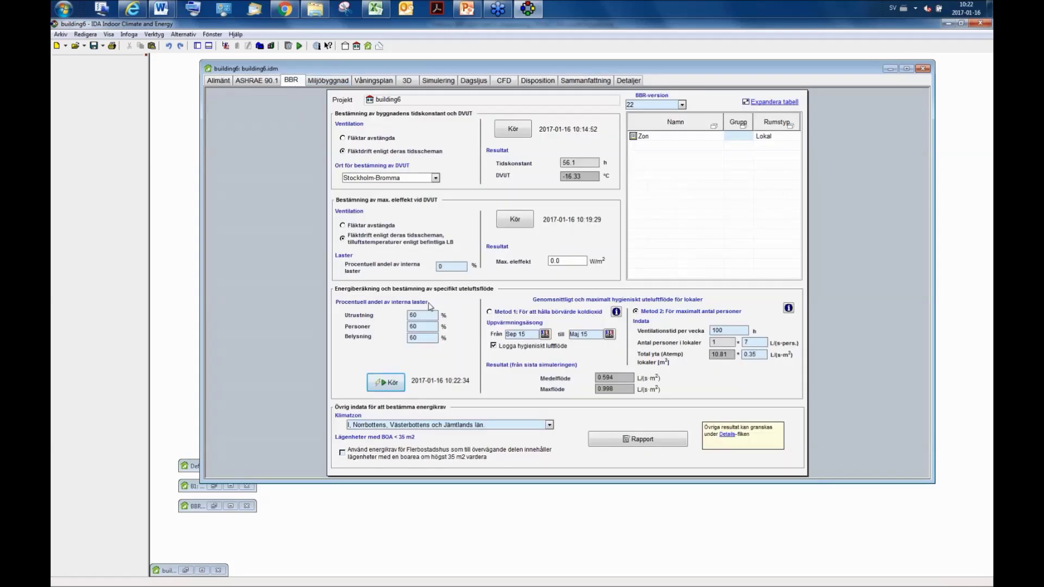
key("Tab")
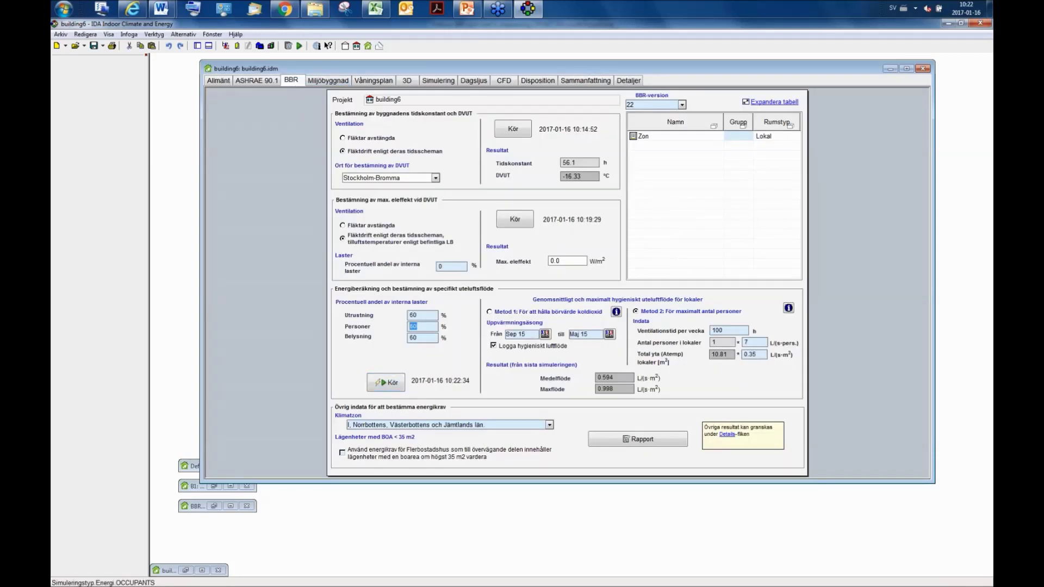
key("Tab")
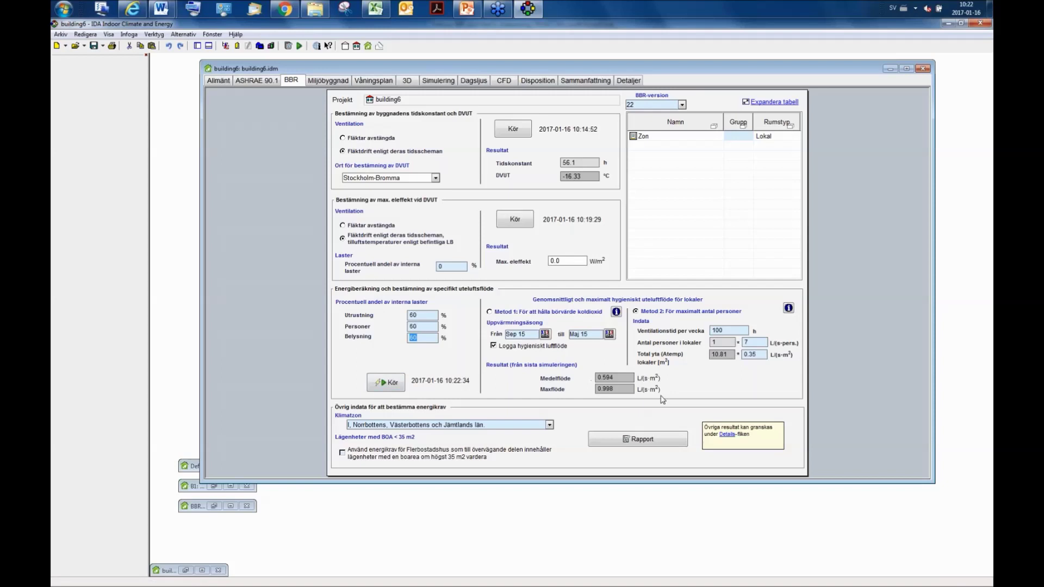
left_click_drag(613, 377, 593, 390)
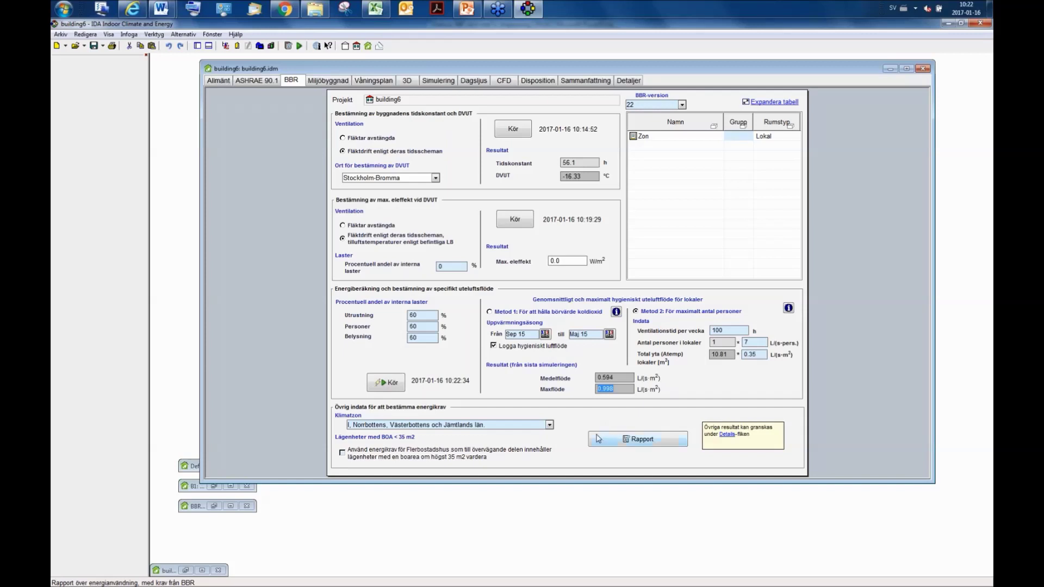
Set the climate zone to III (Jönköpings, Kronobergs, Östergötlands, Södermanlands and others) and generate the BBR energy use report
left_click(493, 427)
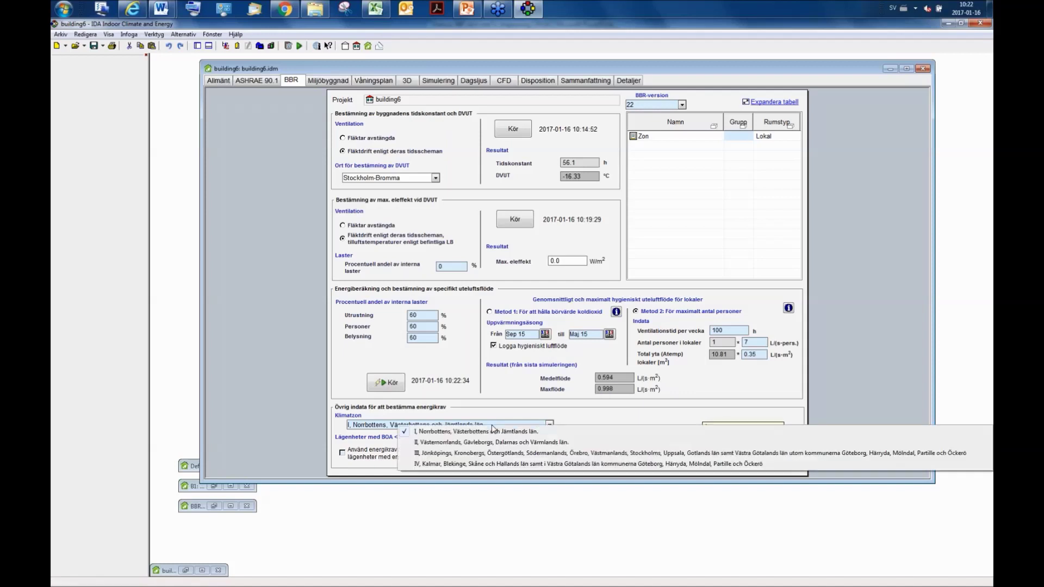
left_click(493, 454)
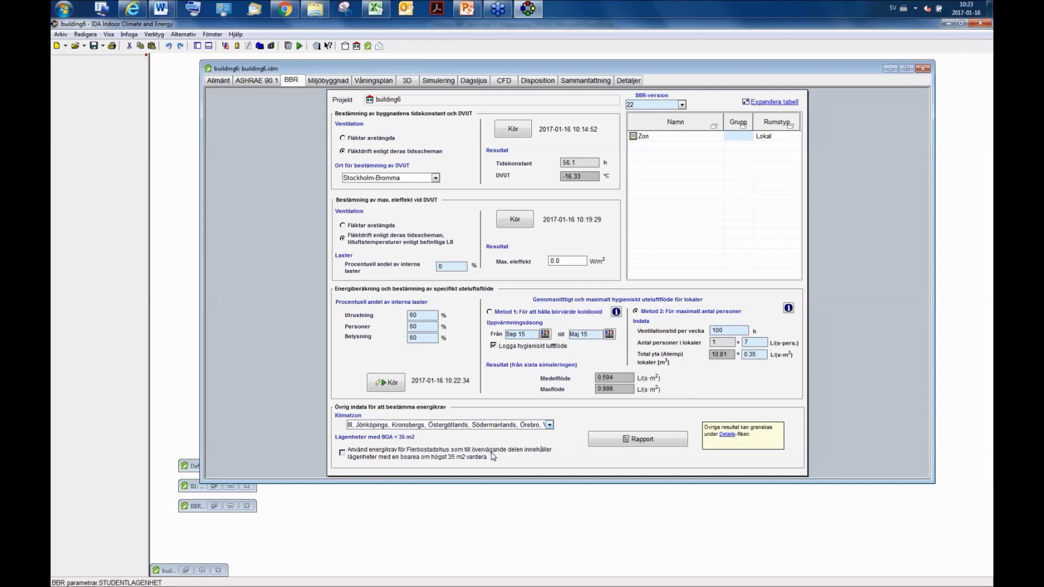
left_click(638, 439)
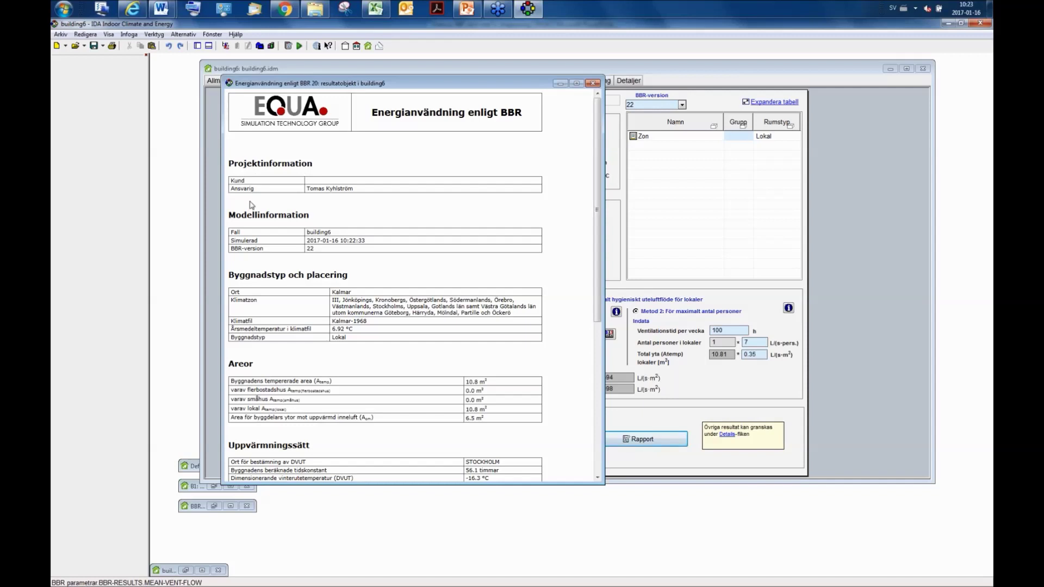
Examine the report's sections on model information, building type and location, areas, heating method and calculated hygienic airflows
left_click_drag(229, 214, 323, 213)
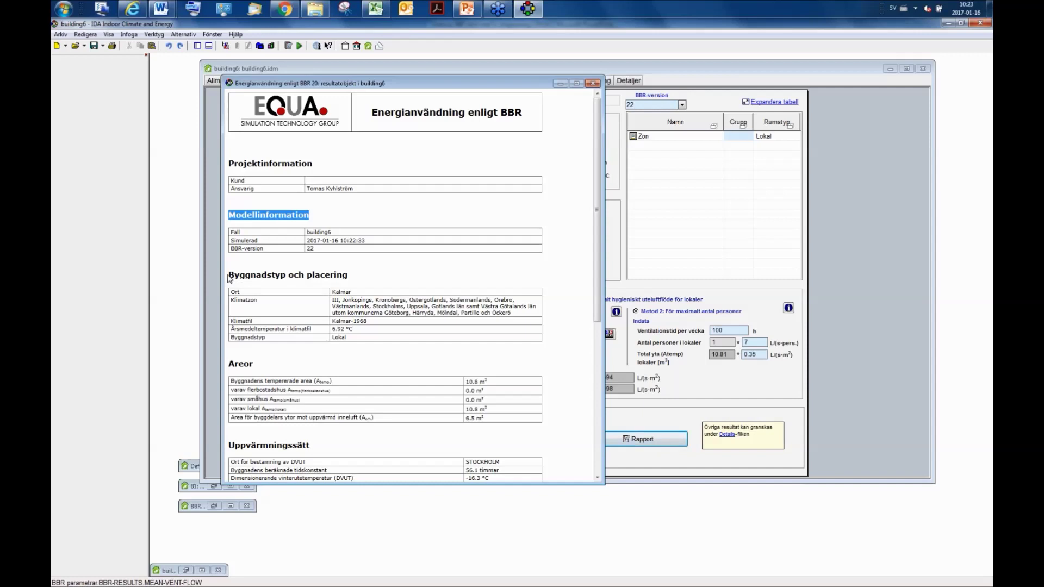
left_click_drag(229, 275, 339, 281)
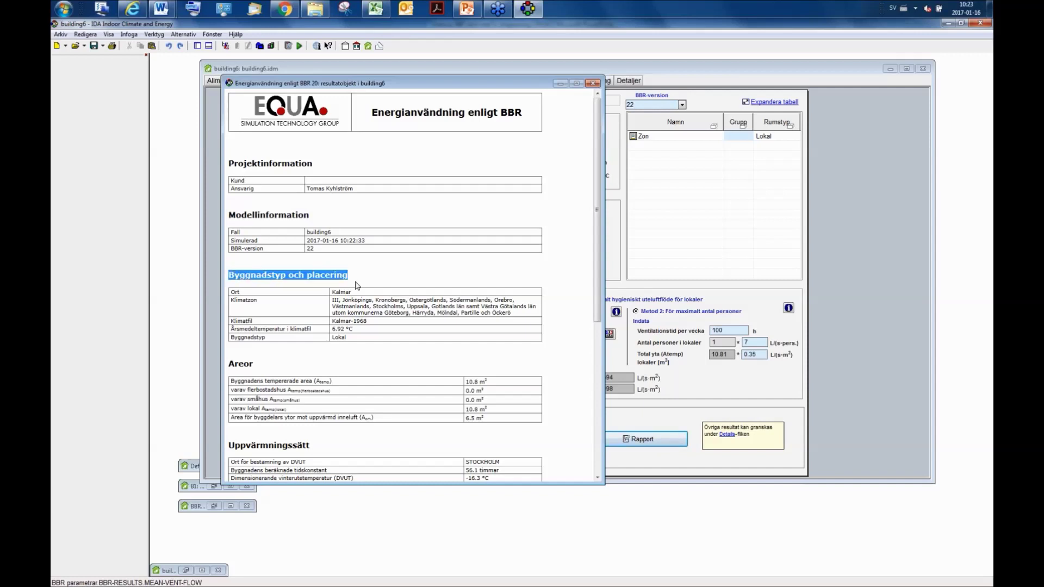
scroll(357, 287, "down", 2)
scroll(348, 291, "down", 2)
left_click_drag(228, 246, 257, 248)
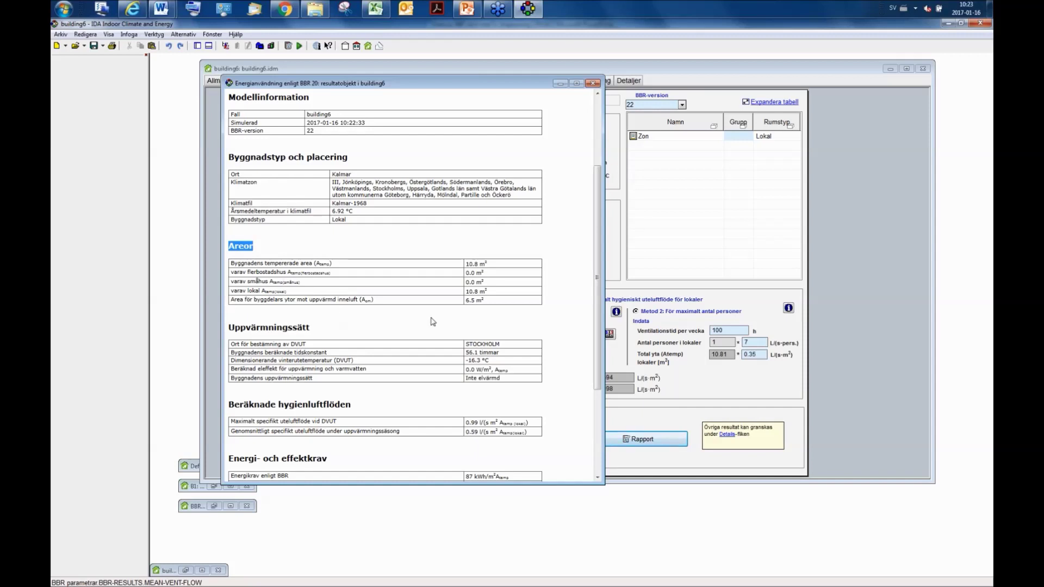
scroll(330, 336, "down", 2)
left_click_drag(310, 269, 217, 266)
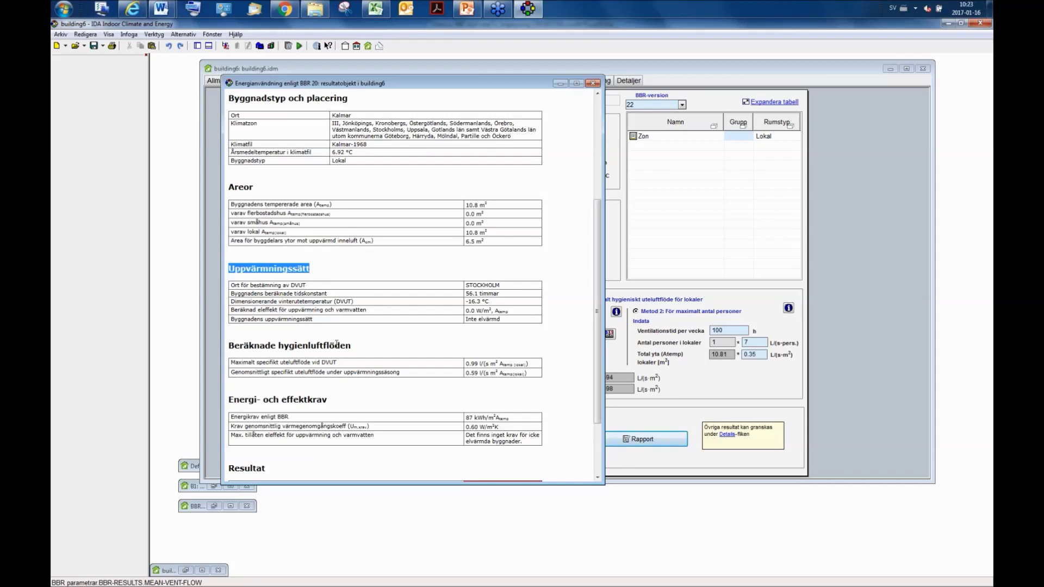
left_click_drag(354, 350, 240, 346)
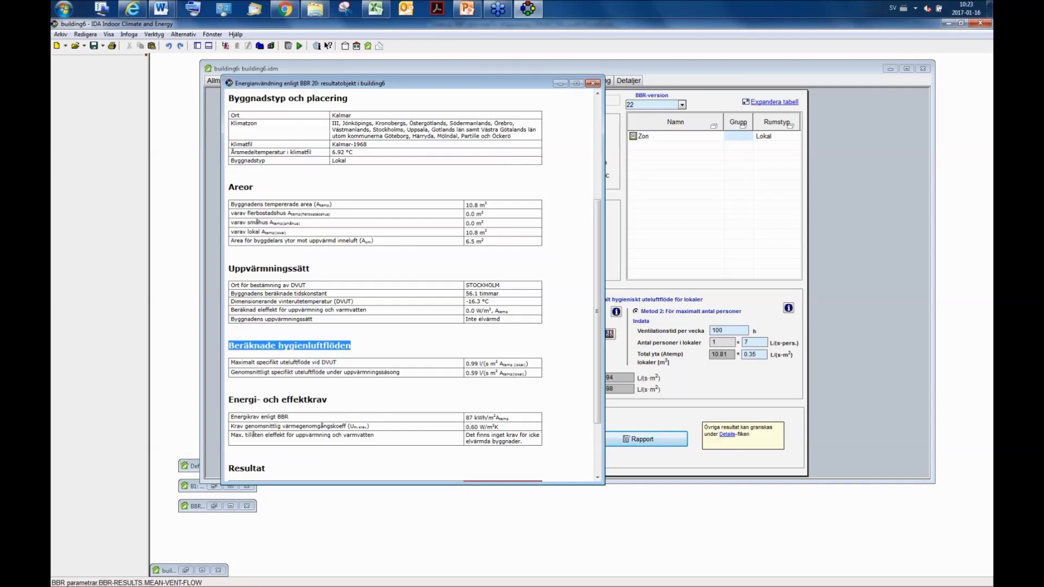
Compare the report's BBR energy requirement with the results for specific energy use, average U-value and electric power, and close the report
left_click_drag(466, 417, 486, 417)
scroll(413, 282, "down", 3)
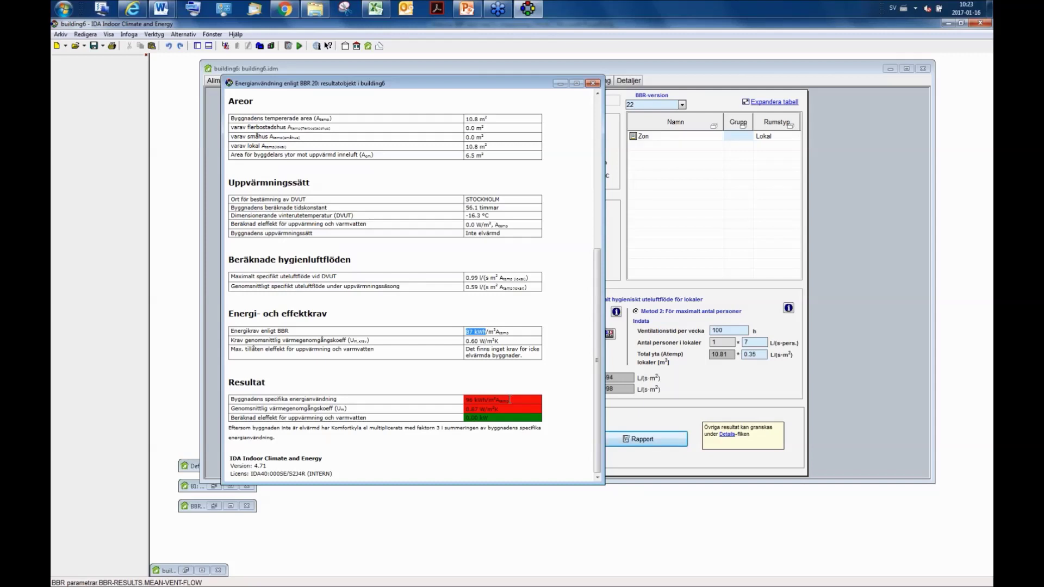
left_click_drag(512, 400, 466, 403)
left_click_drag(500, 411, 456, 411)
left_click_drag(493, 417, 465, 418)
left_click(481, 438)
left_click(594, 85)
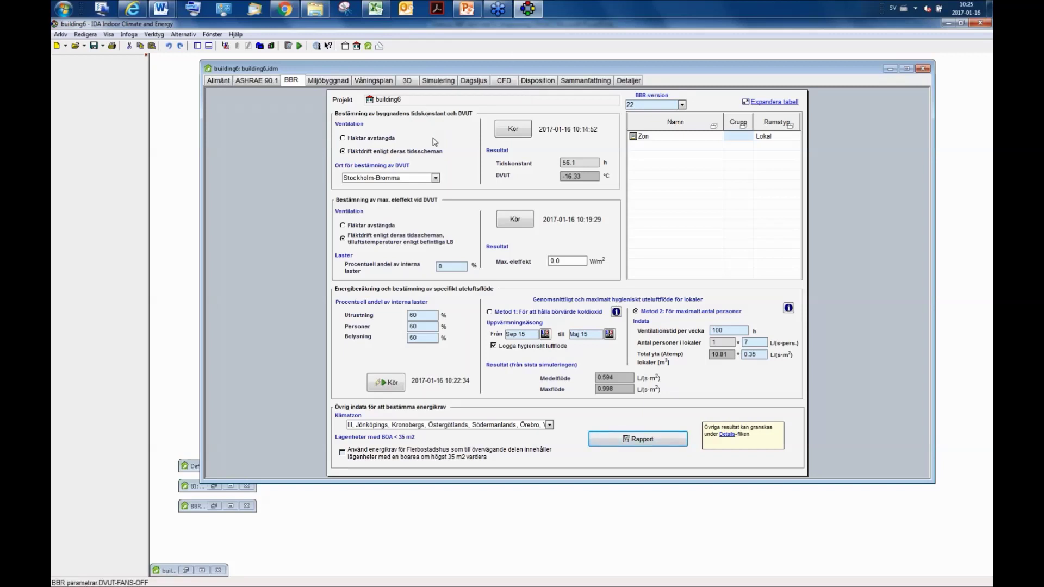
View the help document "BBR-stöd i IDA ICE" and close it
left_click(328, 46)
left_click(411, 127)
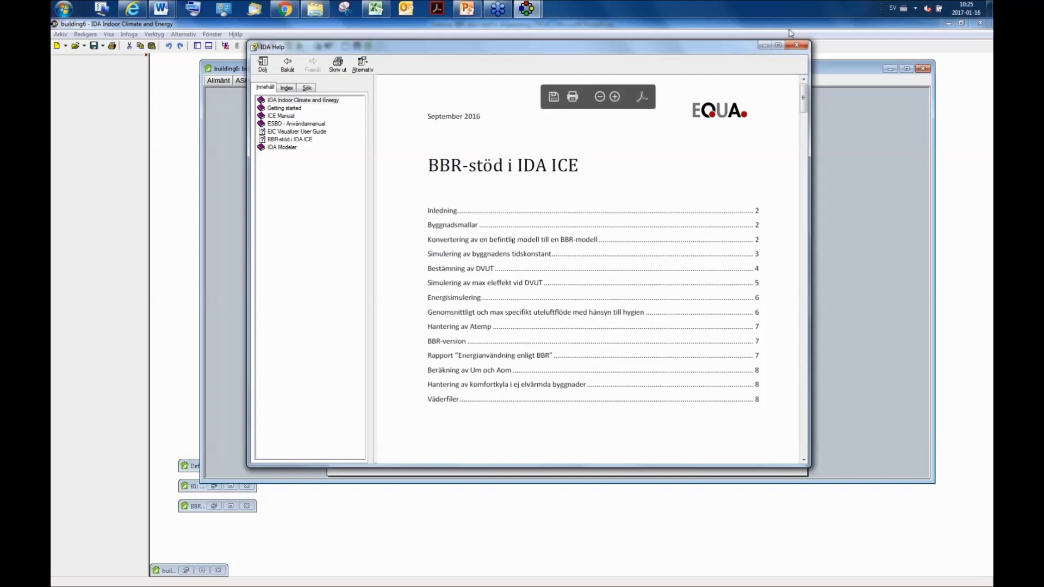
left_click(796, 46)
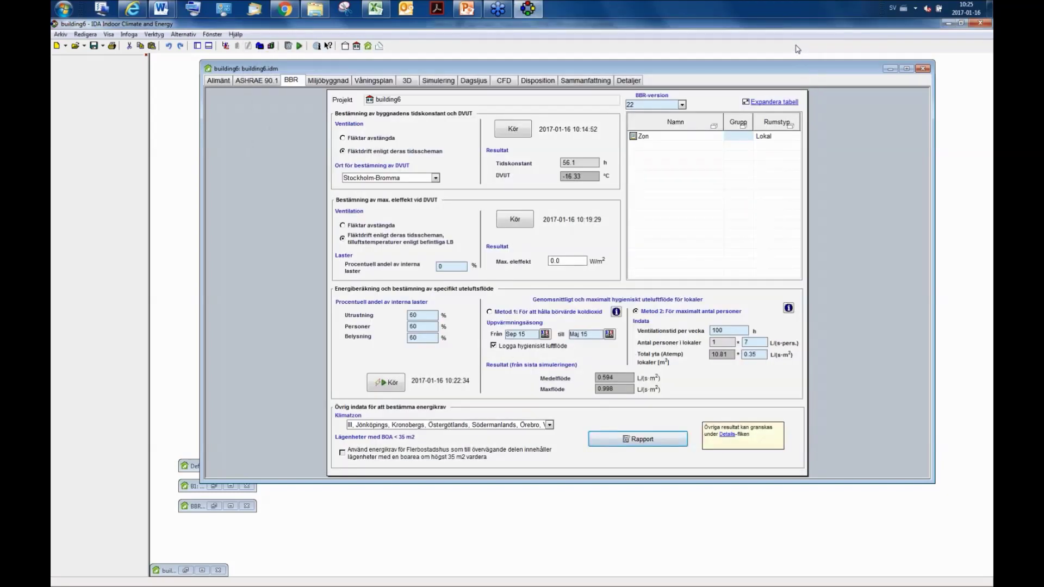